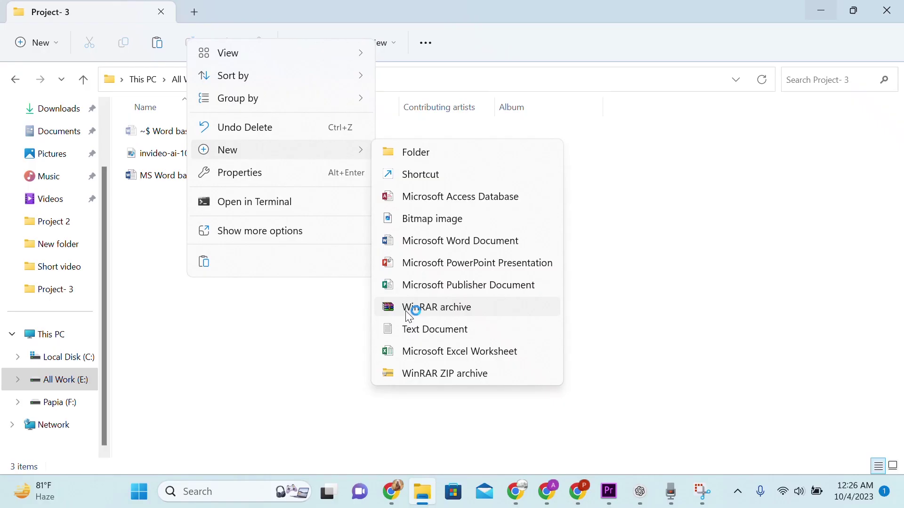
Add a new Microsoft Word Document in the Project- 3 folder and name it Project-3
click(429, 247)
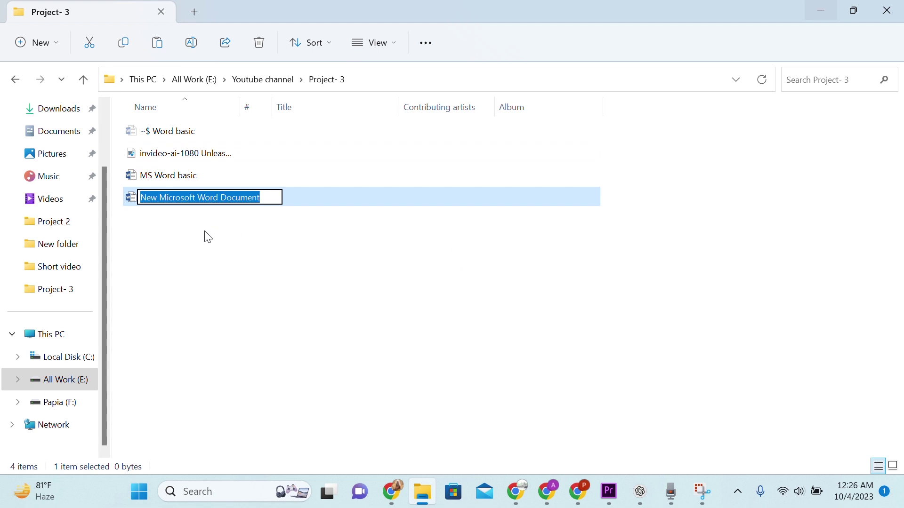
text(Pr)
key(BackSpace)
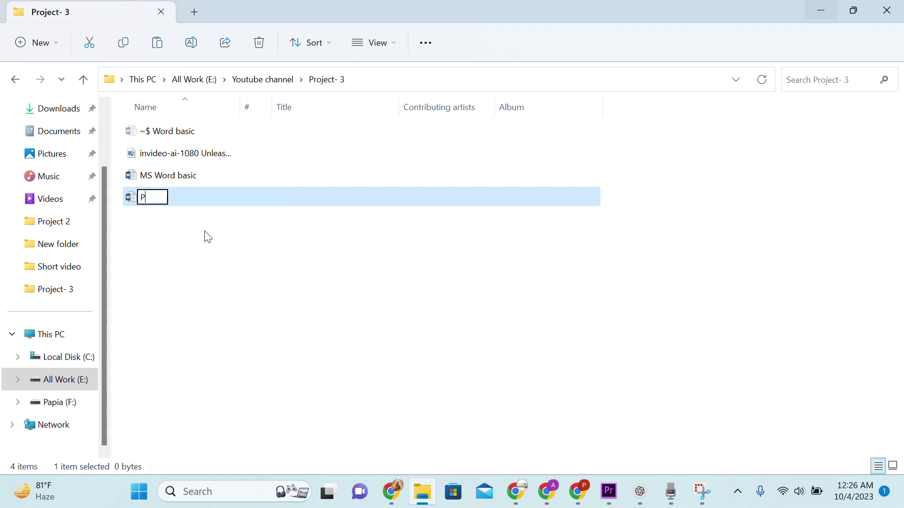
text(roj)
text(ect)
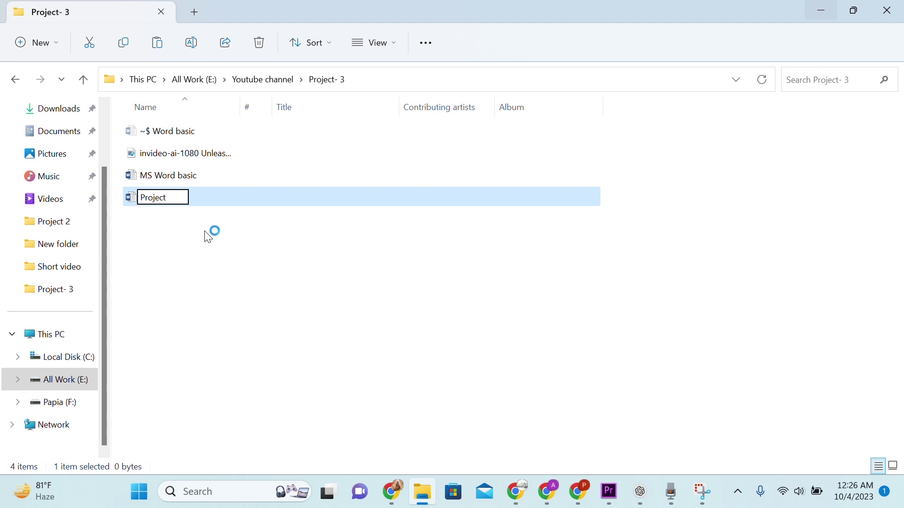
text(-3)
key(Return)
key(Return)
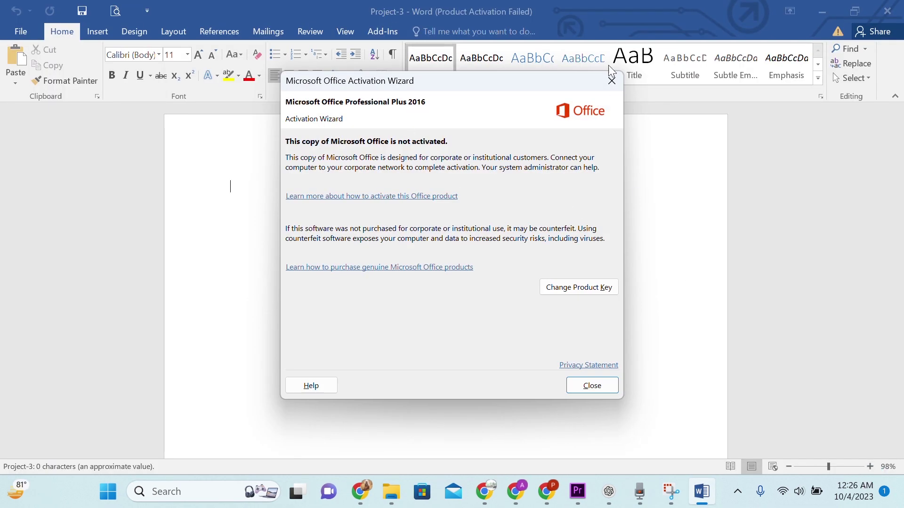
Close the Microsoft Office Activation Wizard notice covering the blank document
click(612, 81)
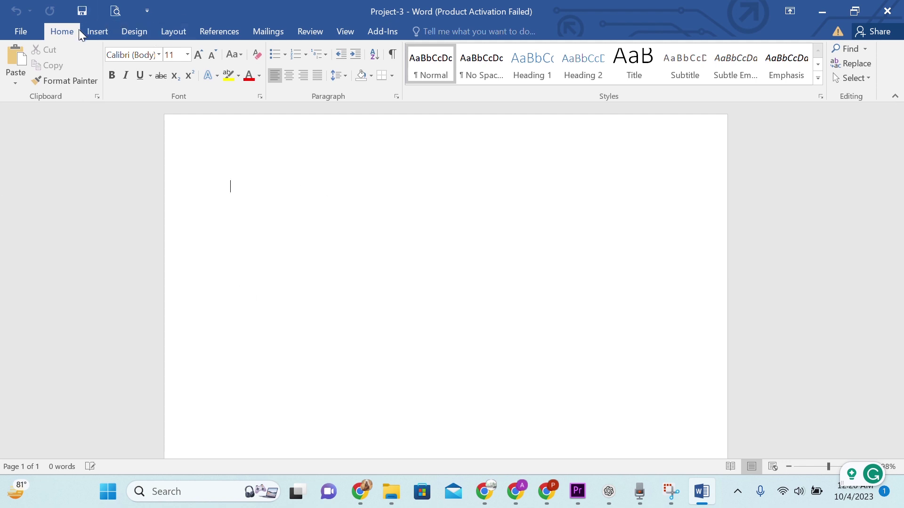
click(148, 9)
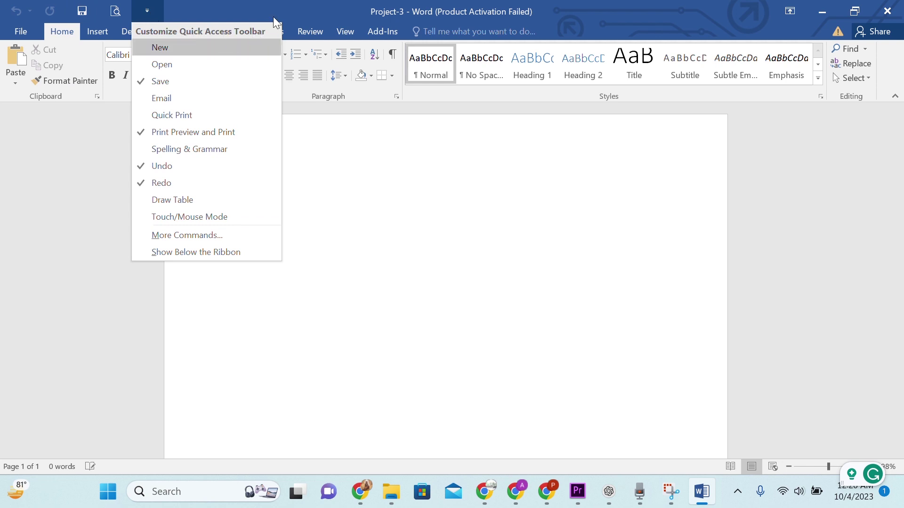
Toggle the Save and Print Preview Quick Access buttons off and on, then preview the page
click(142, 82)
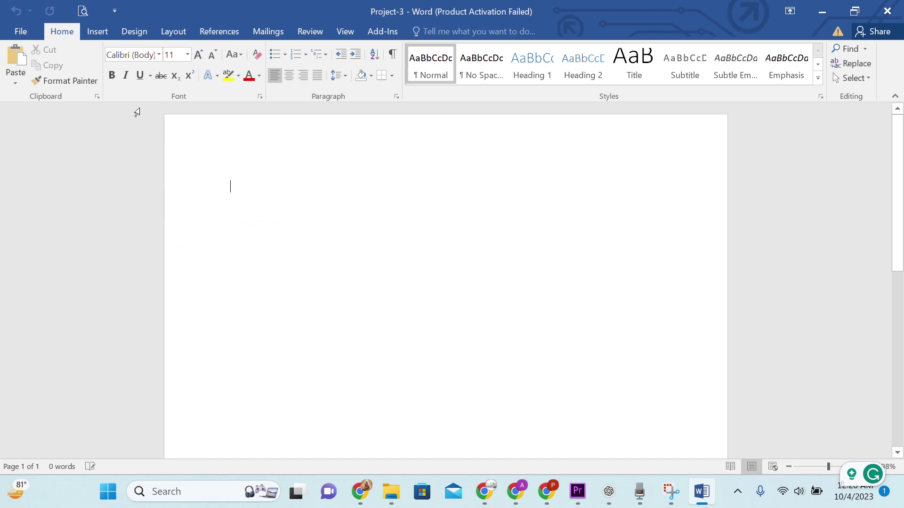
click(115, 9)
click(109, 134)
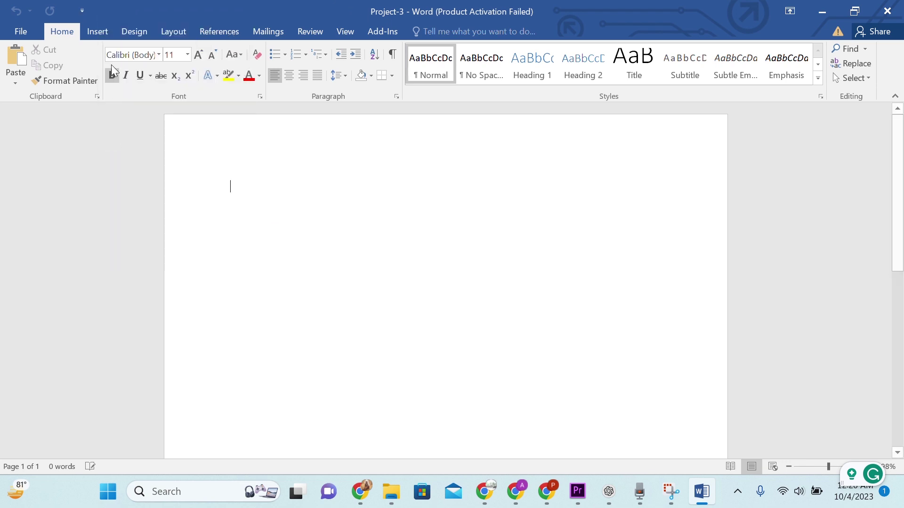
click(76, 11)
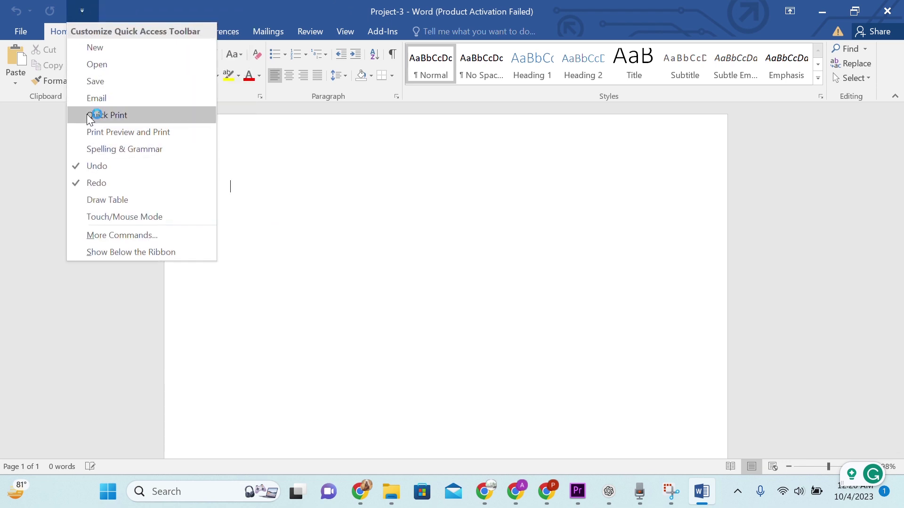
click(95, 80)
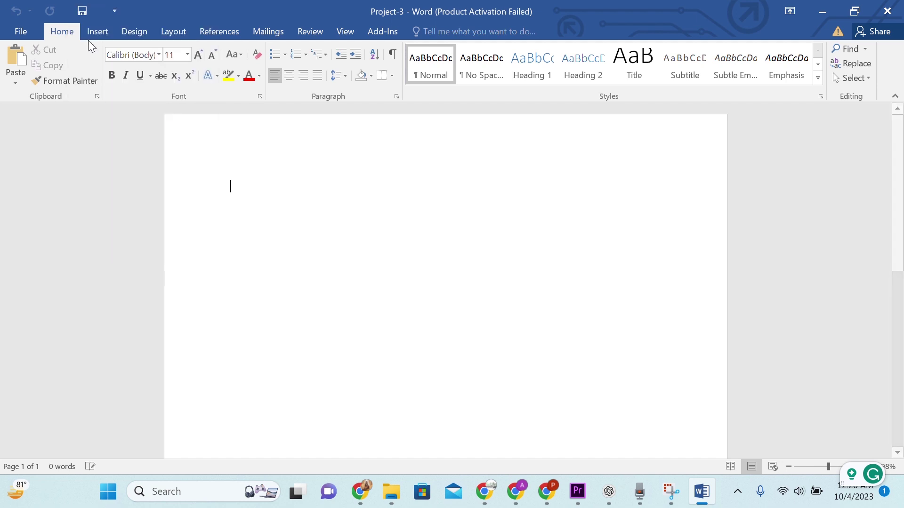
click(109, 15)
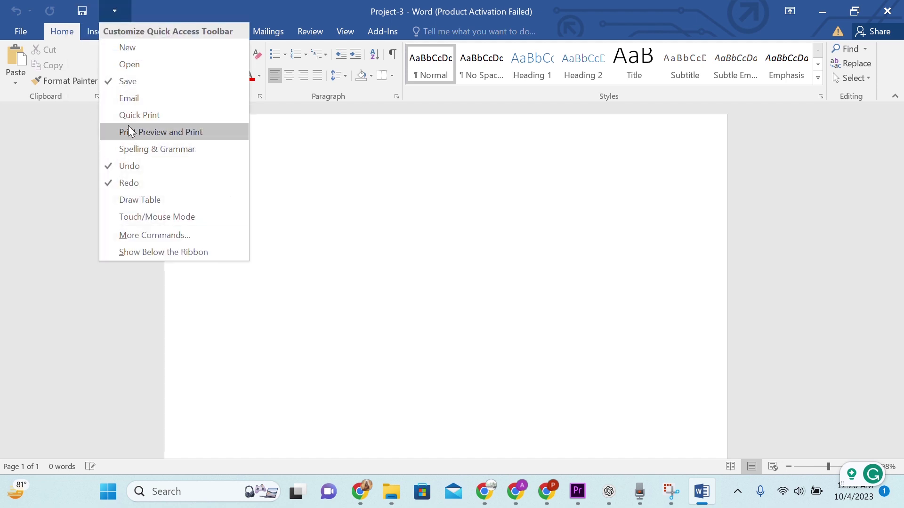
click(127, 131)
click(116, 10)
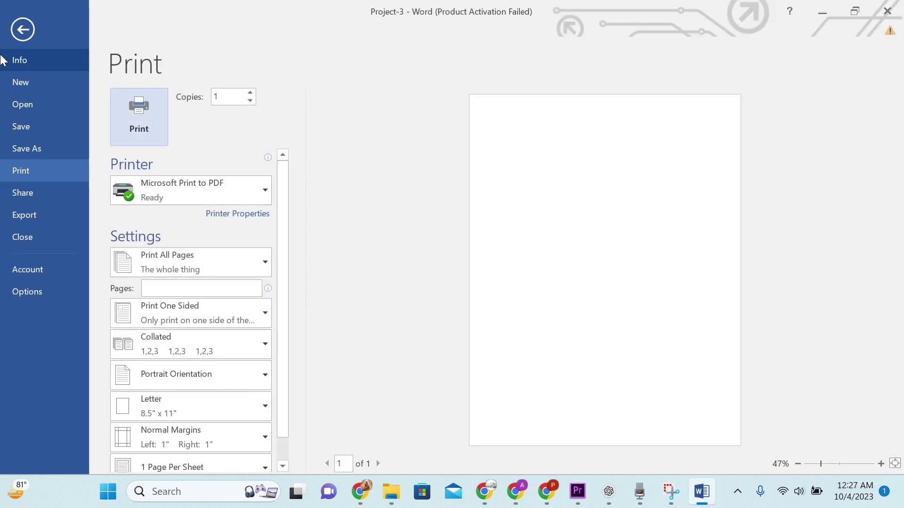
Leave the Print page and go back to the blank document
click(21, 30)
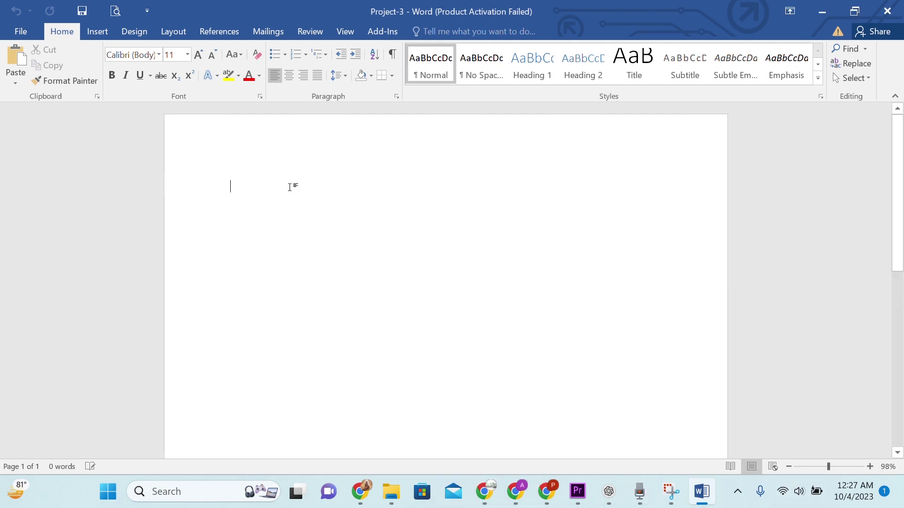
Paste the copied Excel beginner tutorial onto the empty page
right_click(248, 181)
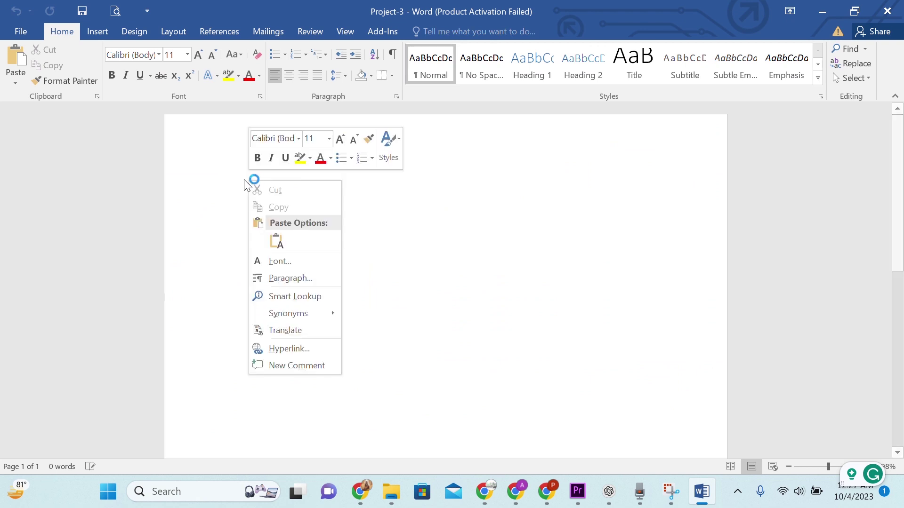
click(278, 243)
scroll(476, 269, up, 1)
scroll(488, 232, up, 1)
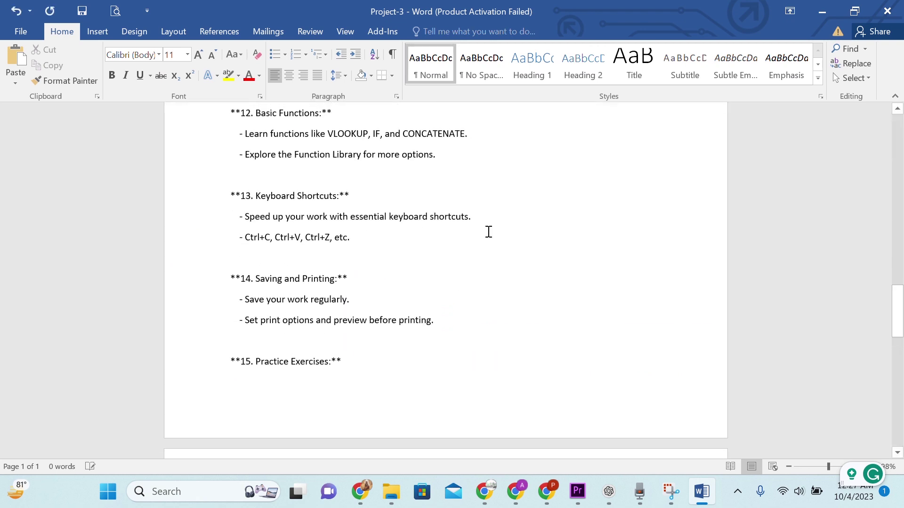
scroll(488, 231, up, 5)
scroll(380, 204, up, 2)
scroll(344, 154, up, 3)
scroll(339, 226, up, 3)
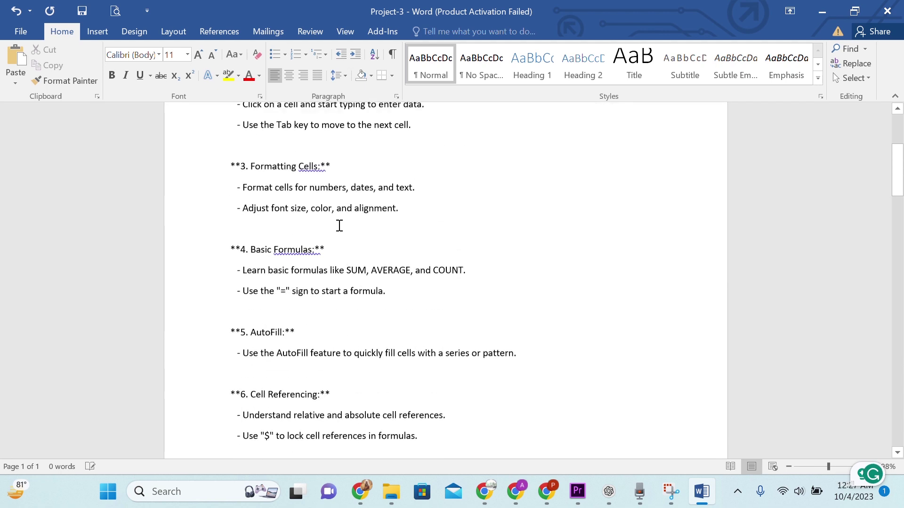
scroll(339, 226, up, 4)
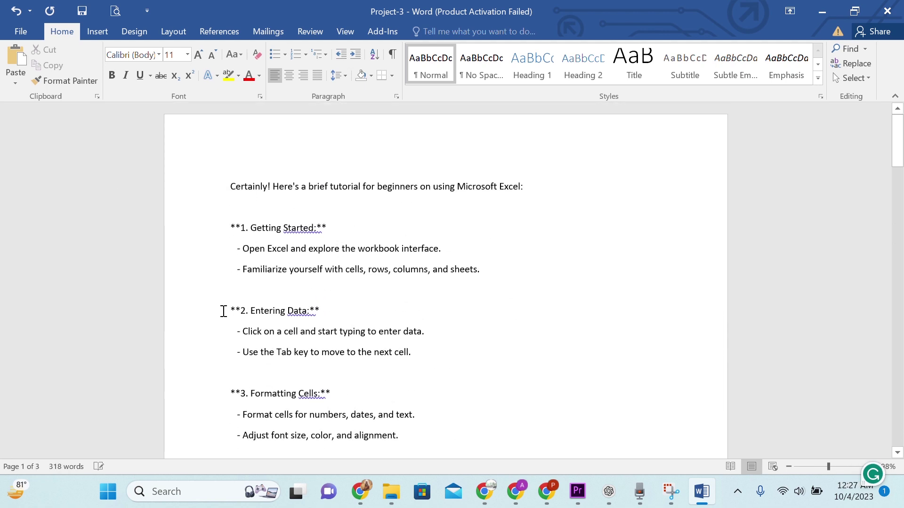
Delete the tutorial text from section 3, Entering Data, onward
click(218, 313)
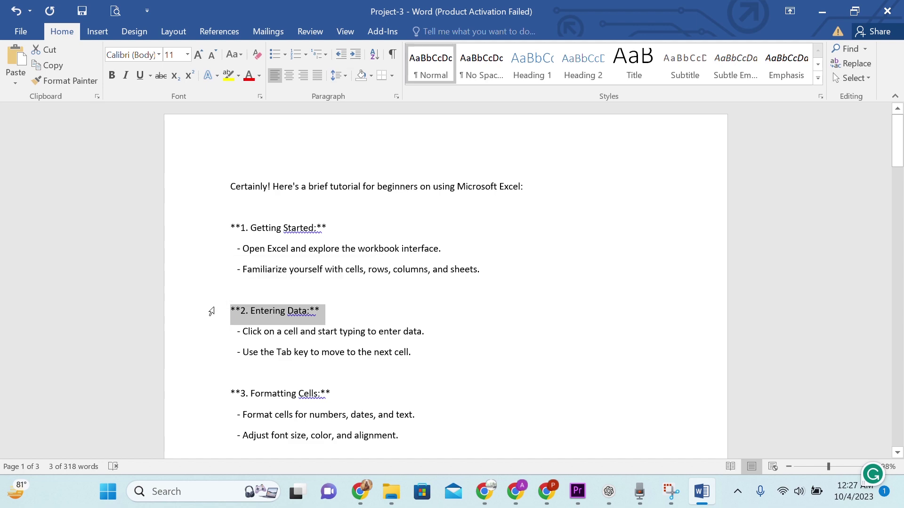
mouse_move(206, 312)
mouse_down()
mouse_move(411, 168)
mouse_move(414, 51)
mouse_up()
key(Left)
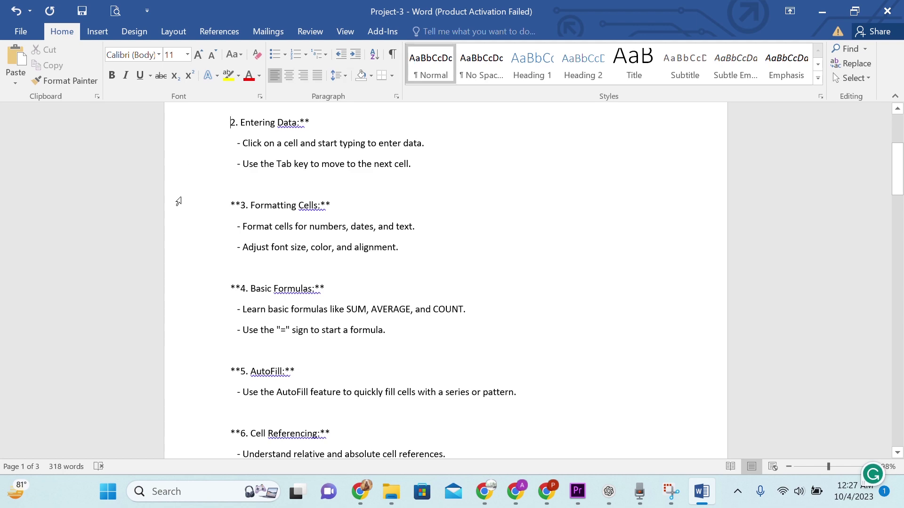
mouse_move(177, 199)
mouse_down()
mouse_move(259, 506)
mouse_move(240, 434)
mouse_up()
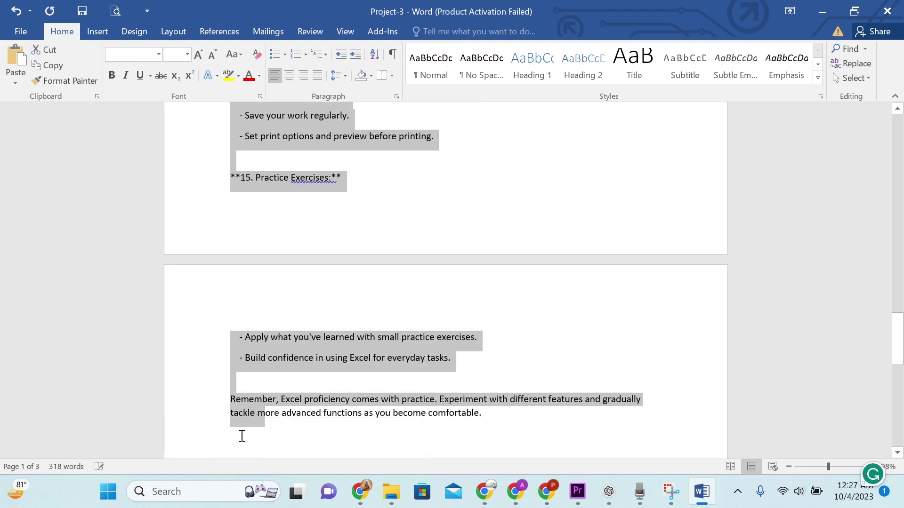
key(Delete)
Insert blank lines above the opening 'Certainly!' line
scroll(333, 347, up, 5)
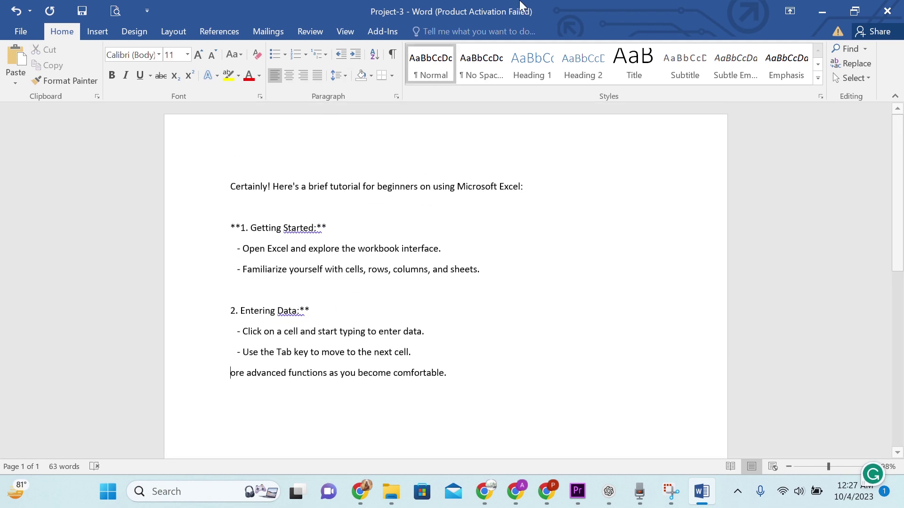
click(229, 186)
key(Return)
key(Return)
key(Return)
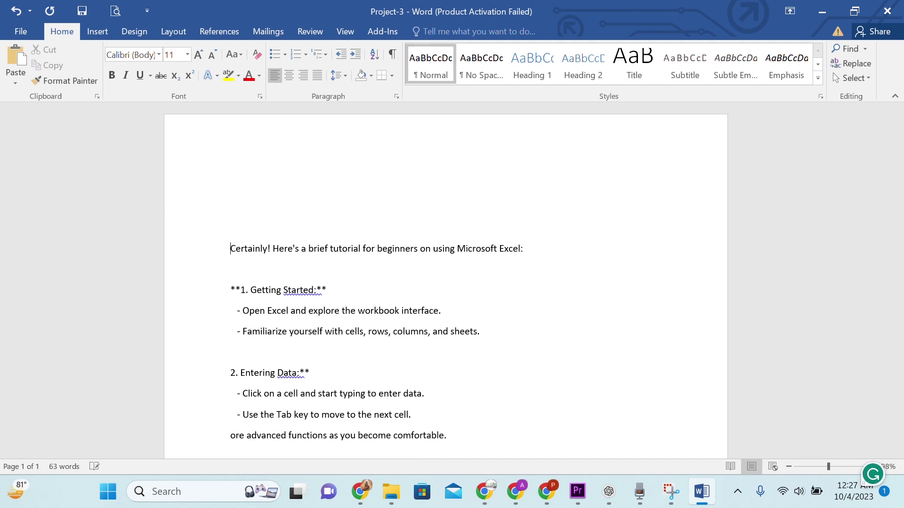
key(Return)
key(Return)
Type a one-line introduction of the author as a freelancer at the top
click(237, 170)
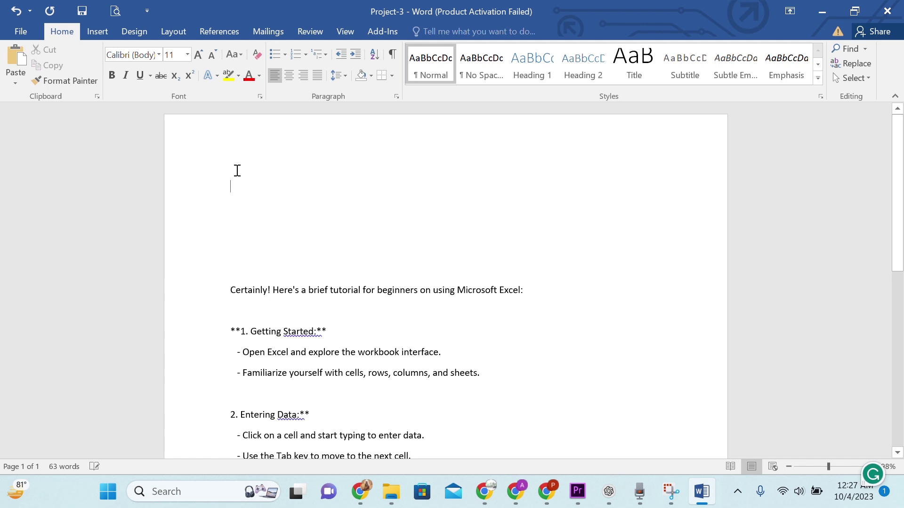
text(I A)
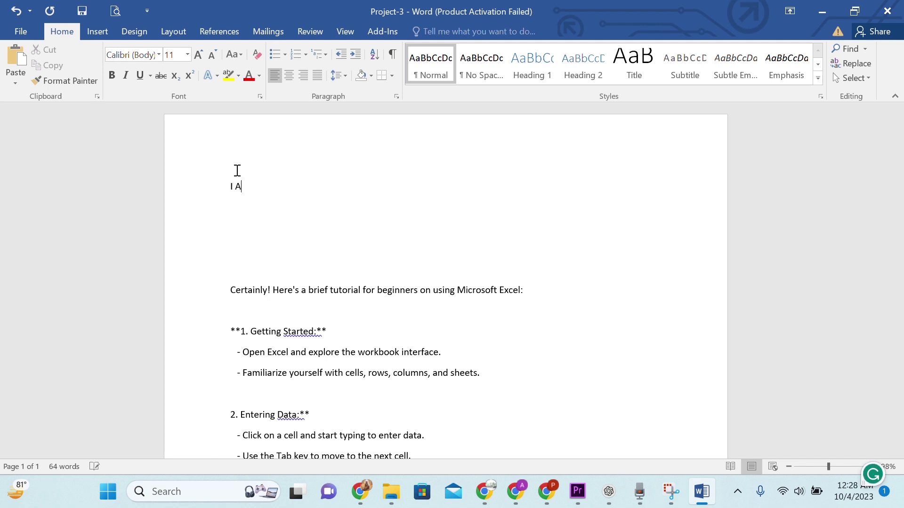
text(ncer apu)
key(Return)
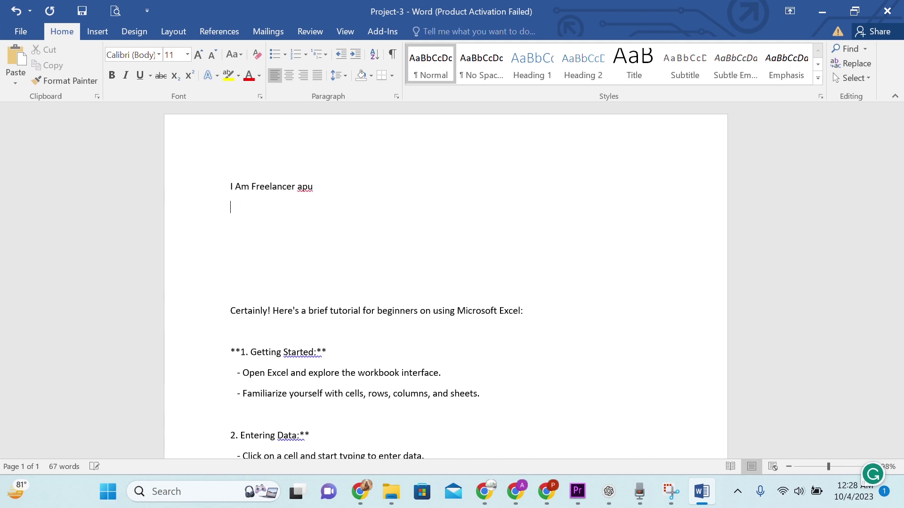
click(238, 187)
key(Delete)
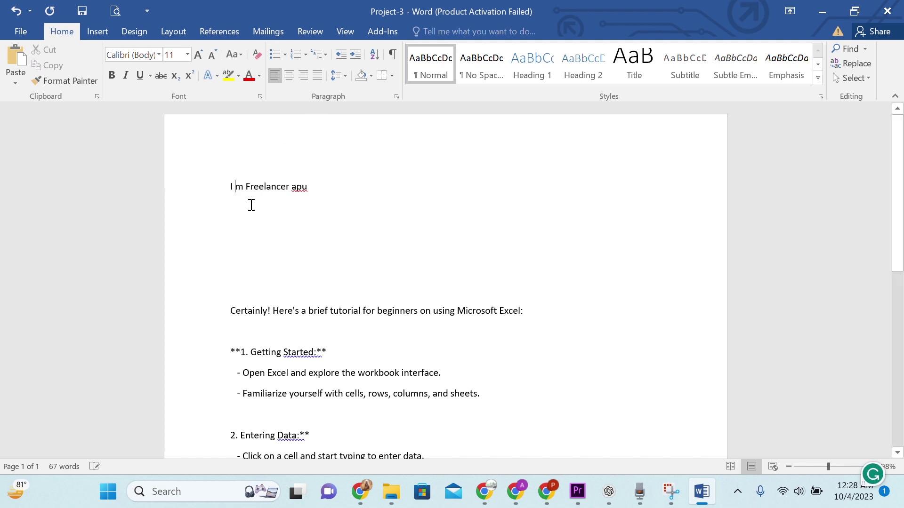
text(a)
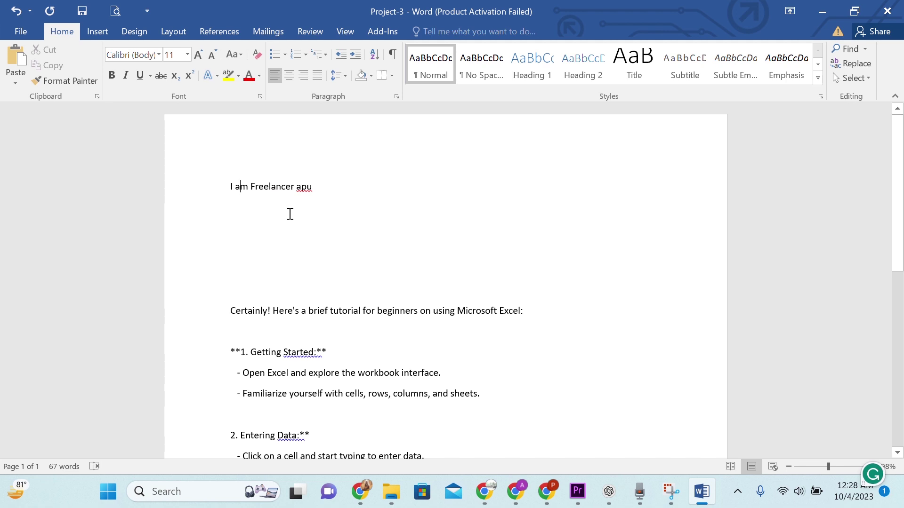
Adjust the blank lines between the introduction and the tutorial text
click(275, 258)
key(BackSpace)
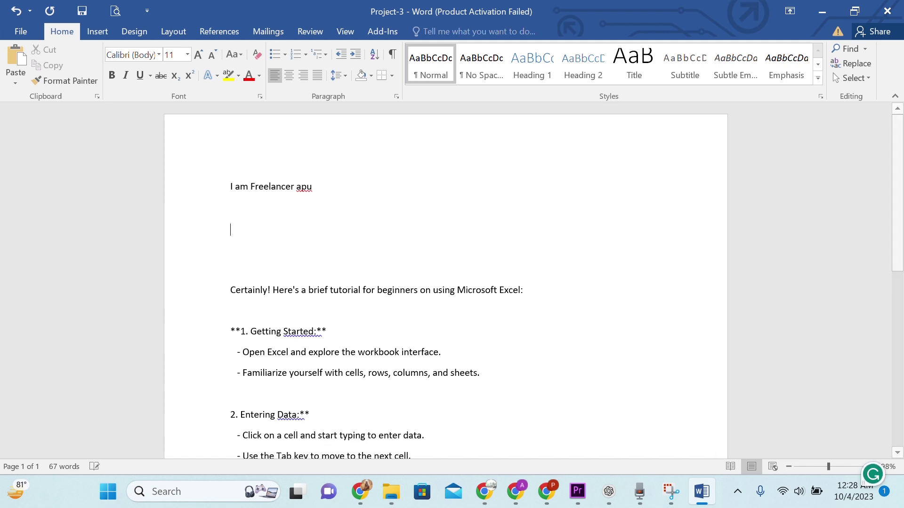
key(BackSpace)
key(BackSpace)
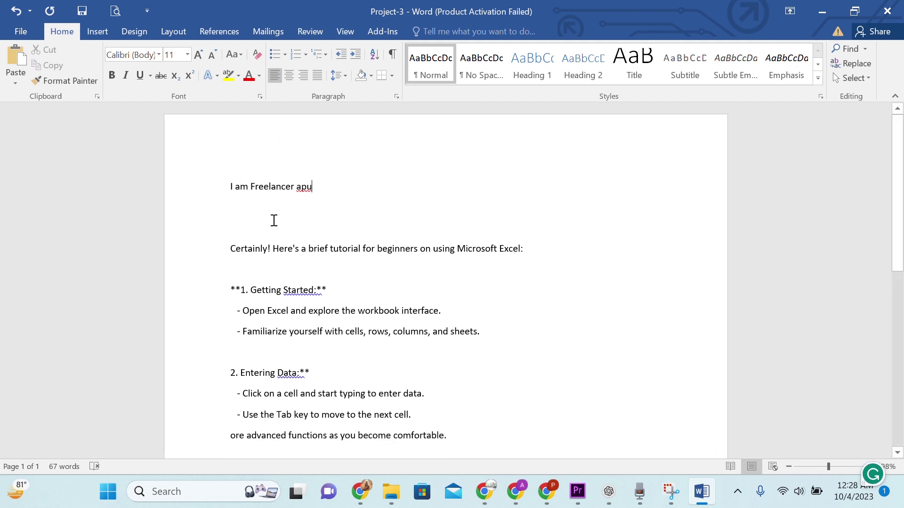
double_click(273, 215)
click(246, 215)
key(Return)
key(Return)
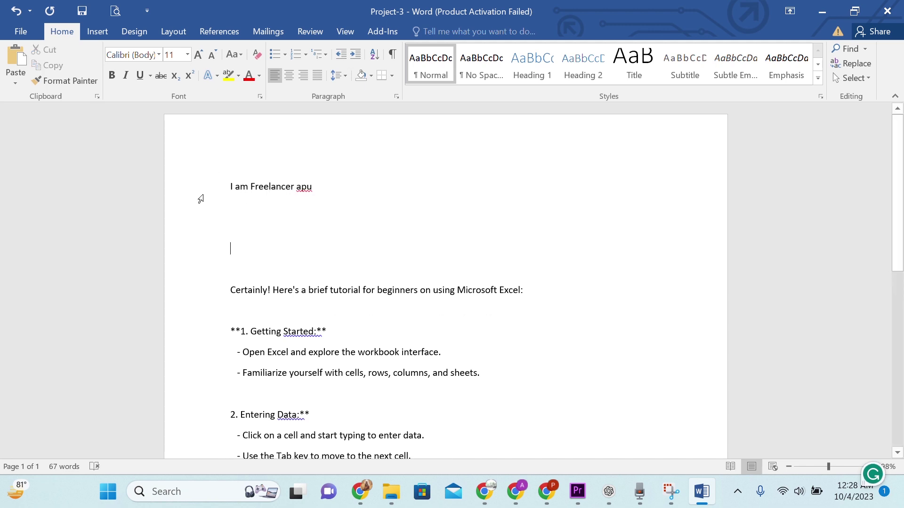
click(201, 200)
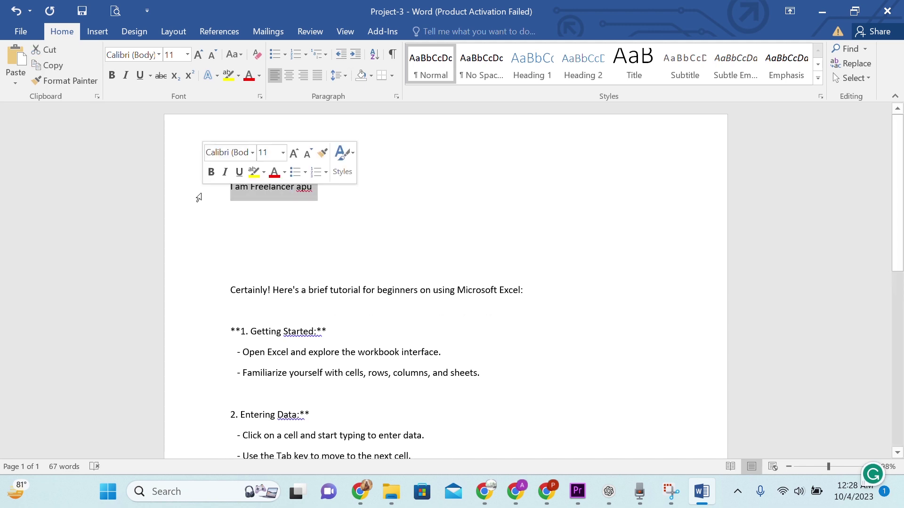
Try bold, italic, underline, red colour and text effects on the introduction line, then remove them
click(140, 77)
click(122, 81)
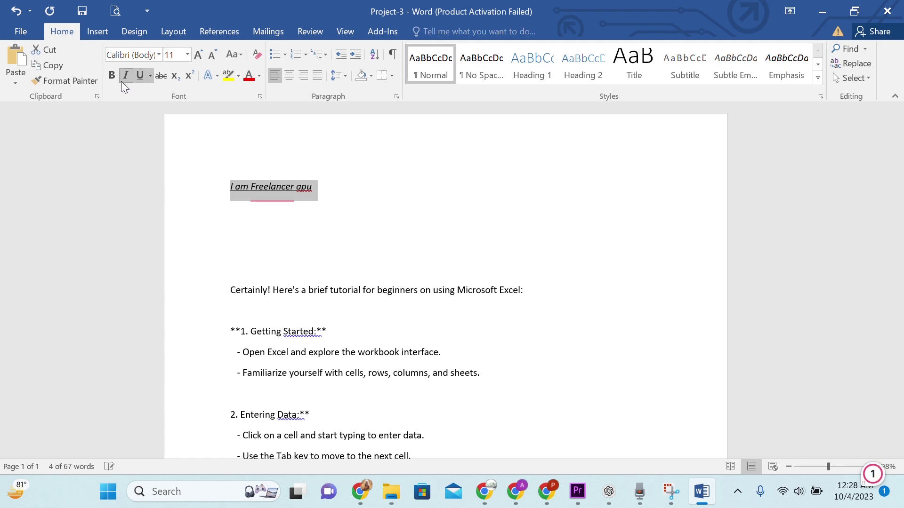
click(112, 77)
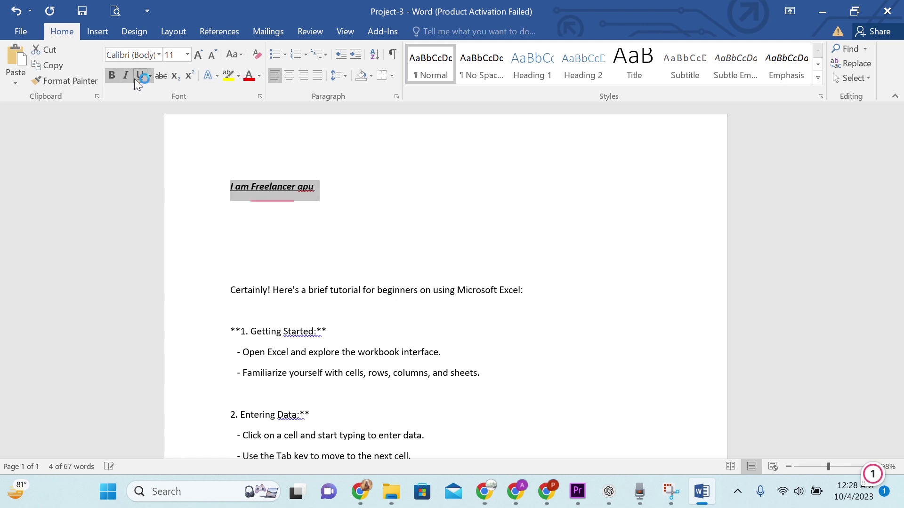
click(141, 75)
click(124, 76)
click(112, 76)
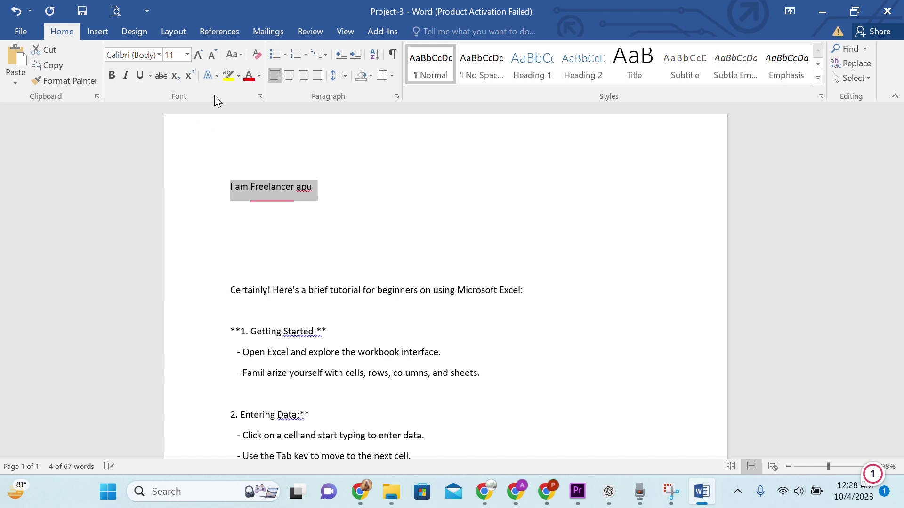
click(248, 78)
click(207, 75)
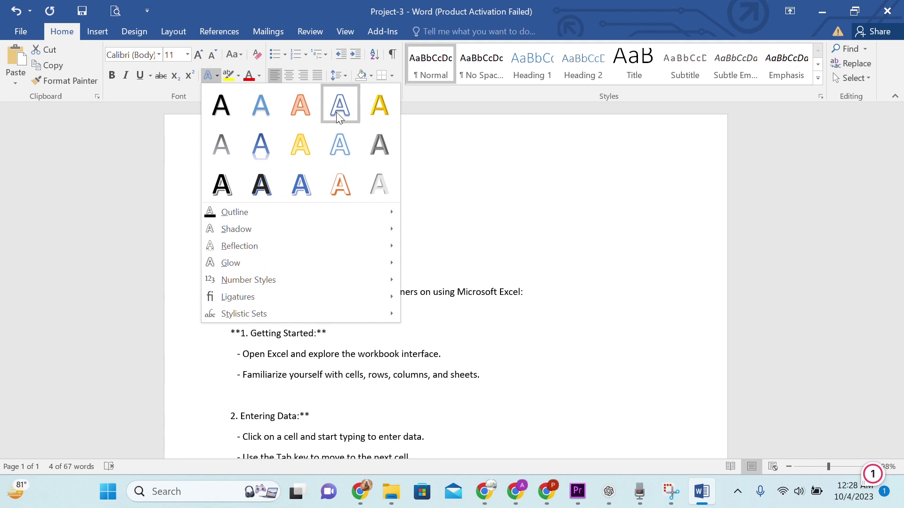
click(389, 148)
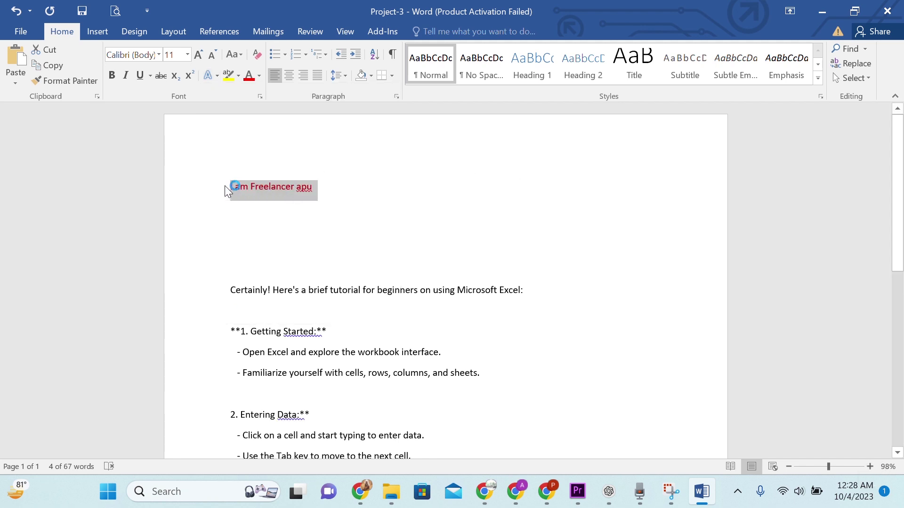
Right-align the introduction line and set its font colour back to Automatic
click(303, 73)
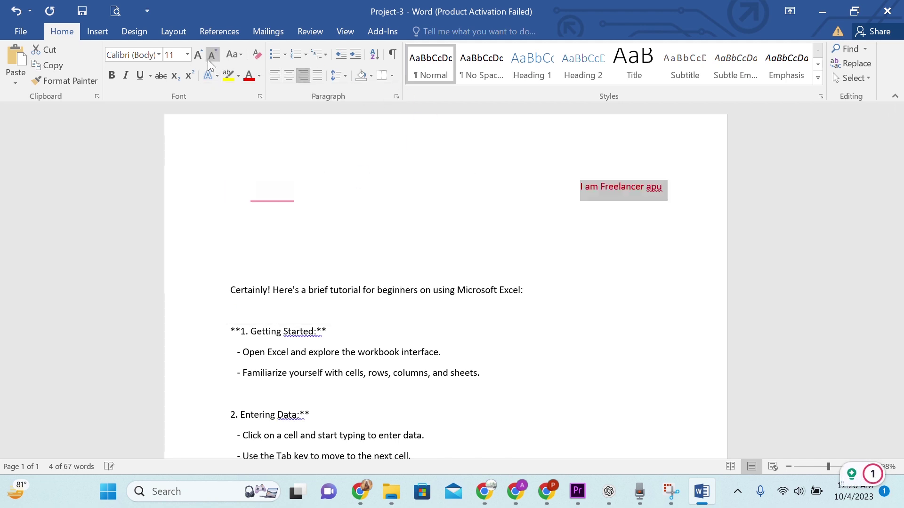
click(258, 78)
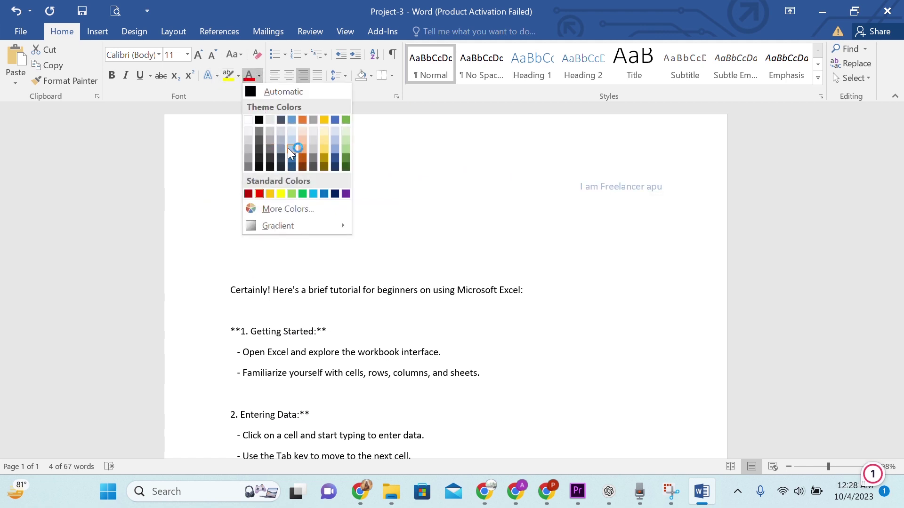
click(326, 155)
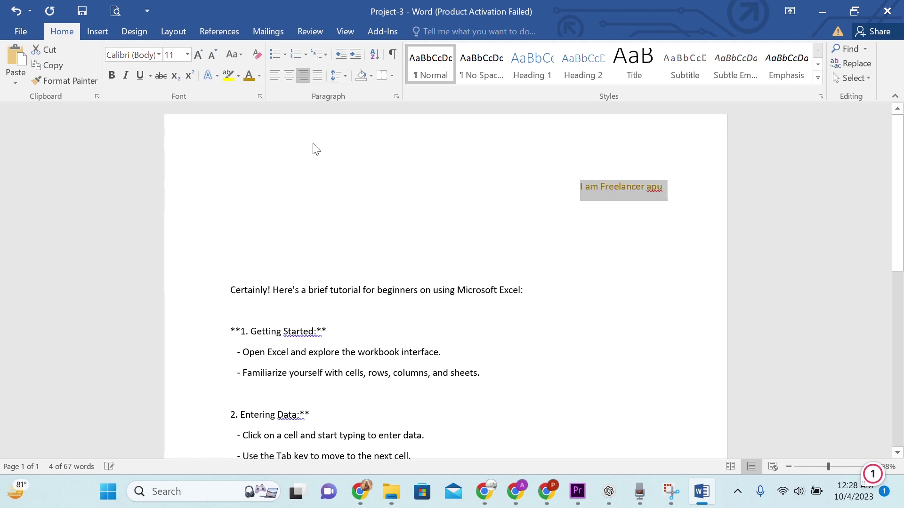
click(259, 76)
click(255, 91)
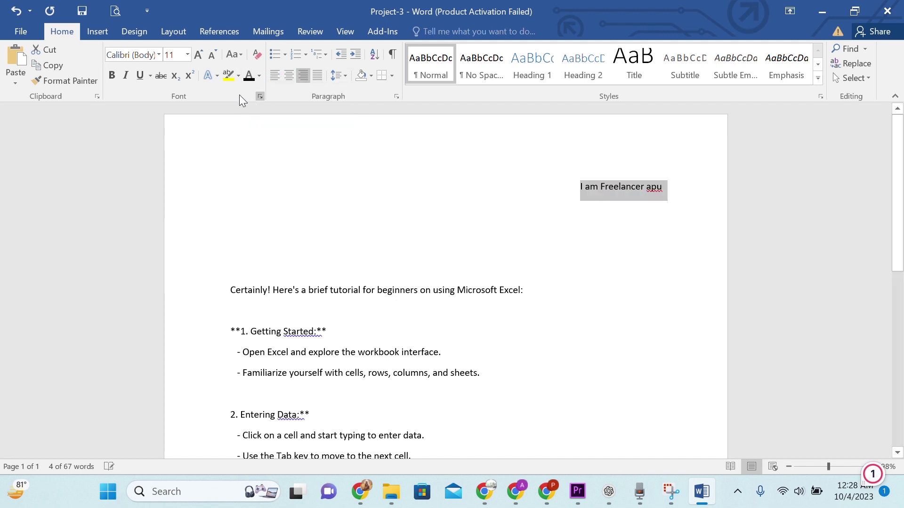
click(258, 76)
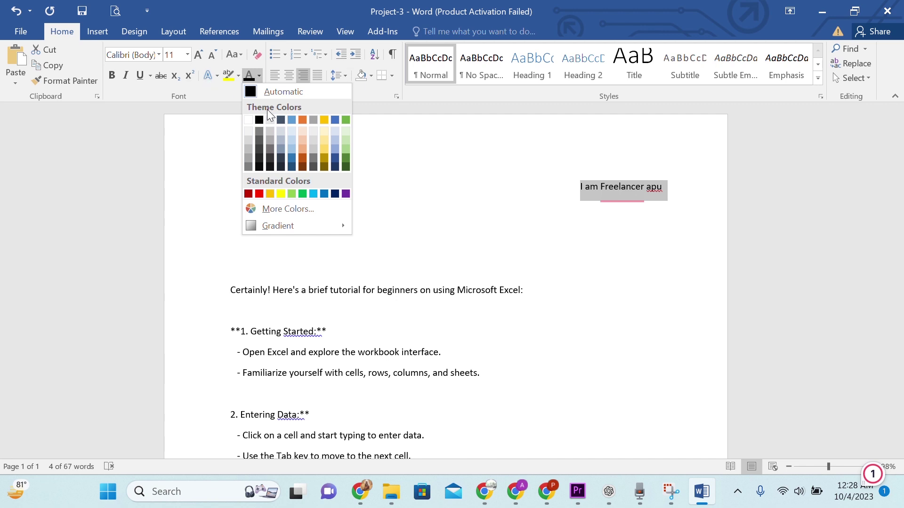
click(216, 75)
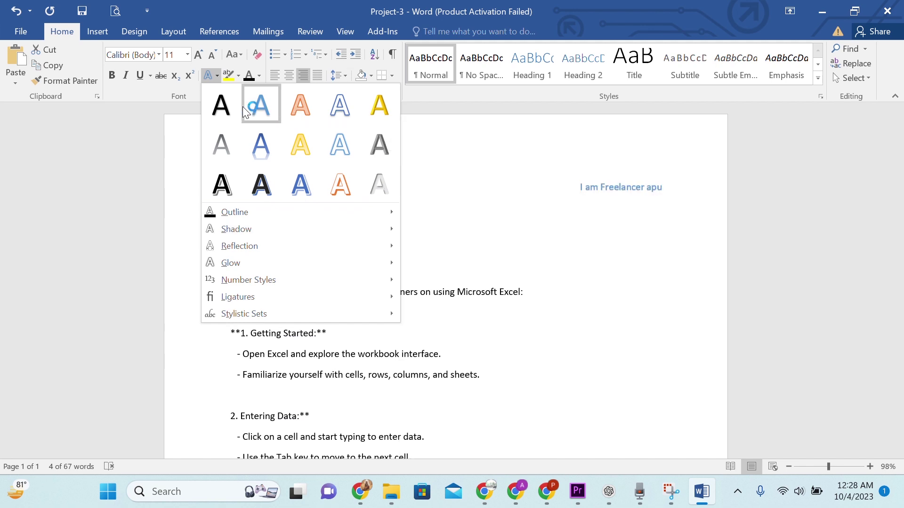
click(435, 184)
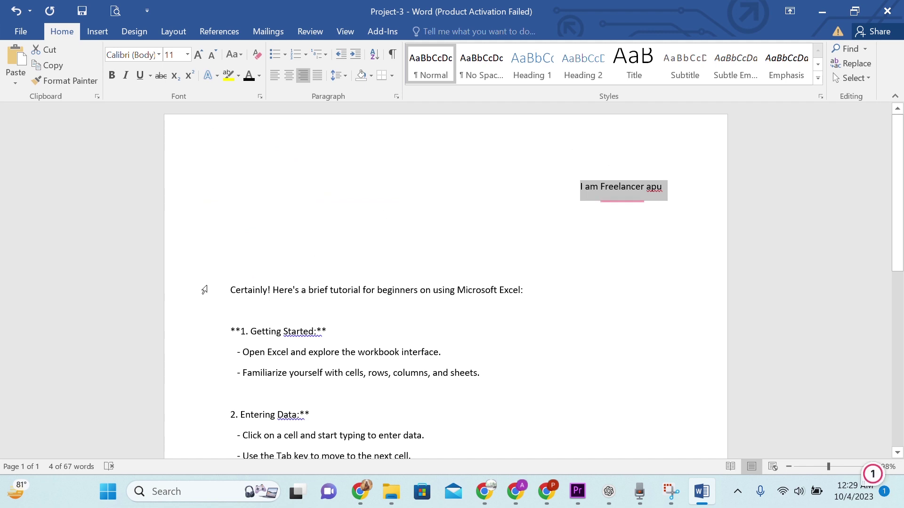
Set all the document text to Arial Narrow, size 12
drag(204, 290, 221, 374)
click(238, 235)
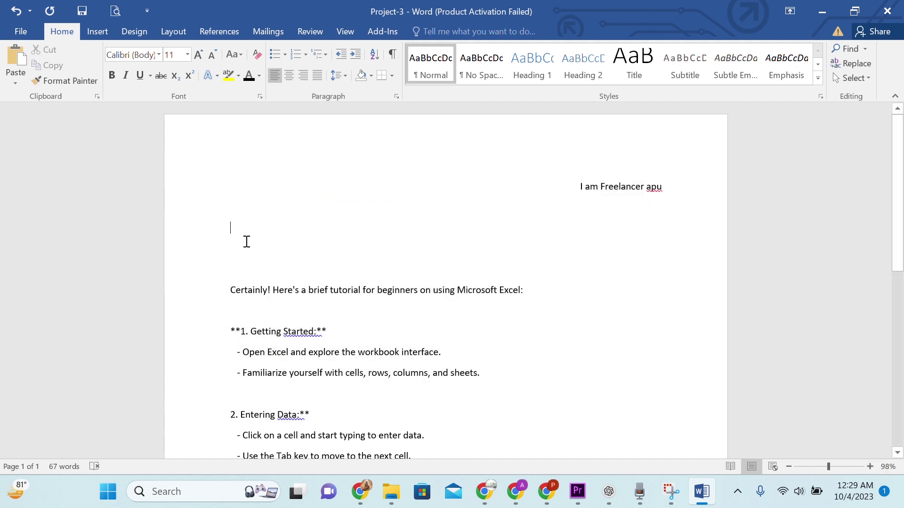
key(ctrl+a)
scroll(484, 262, down, 2)
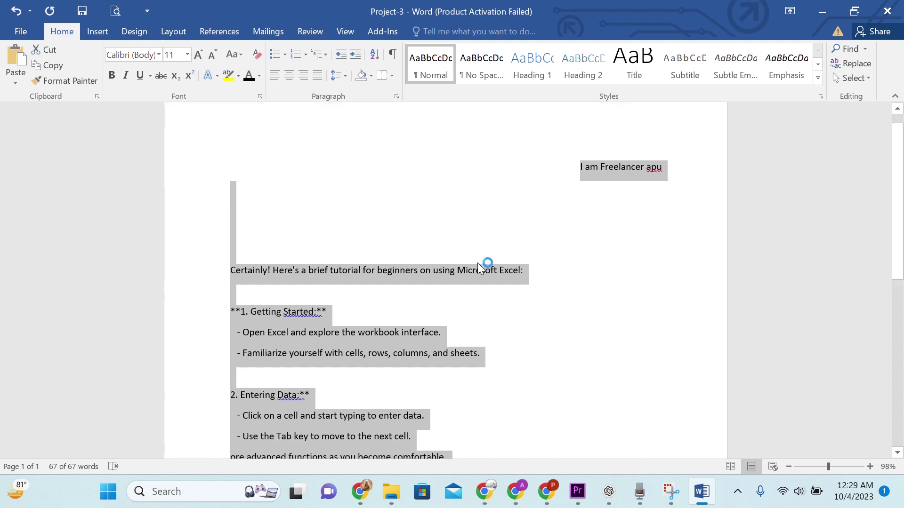
scroll(684, 264, down, 2)
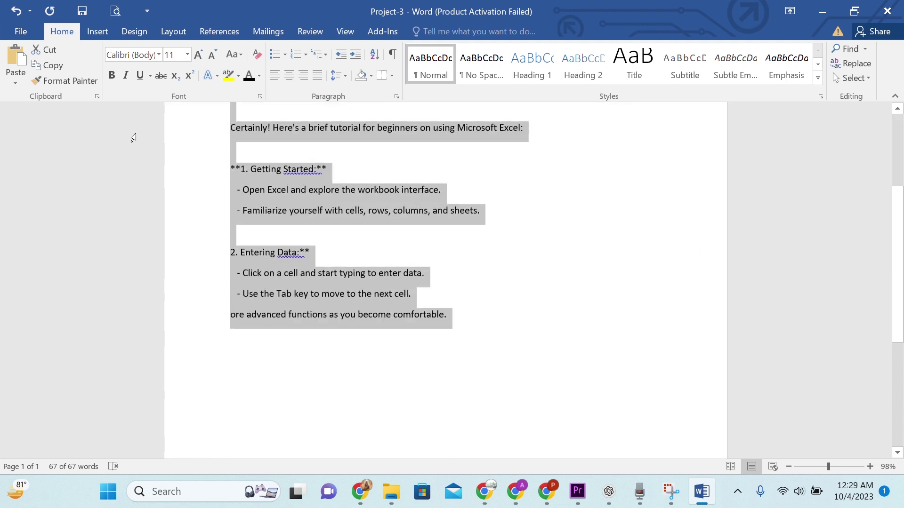
click(158, 55)
click(150, 133)
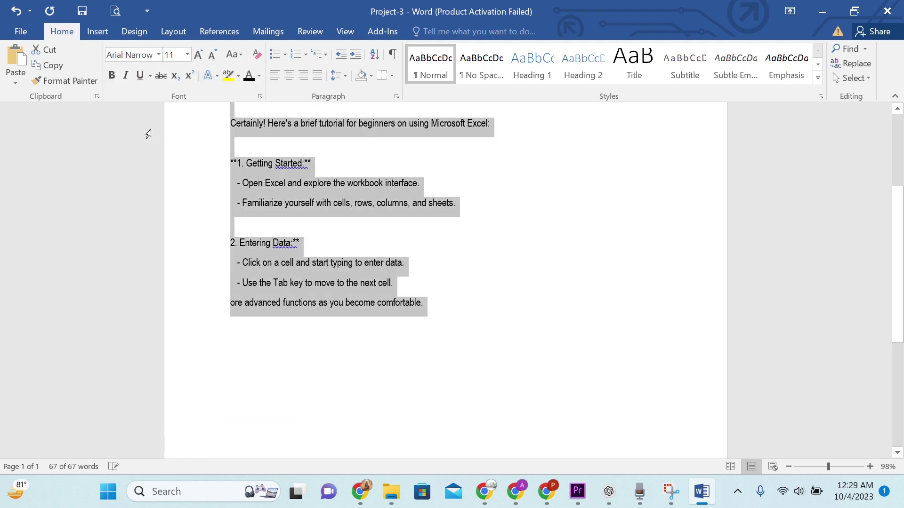
click(202, 57)
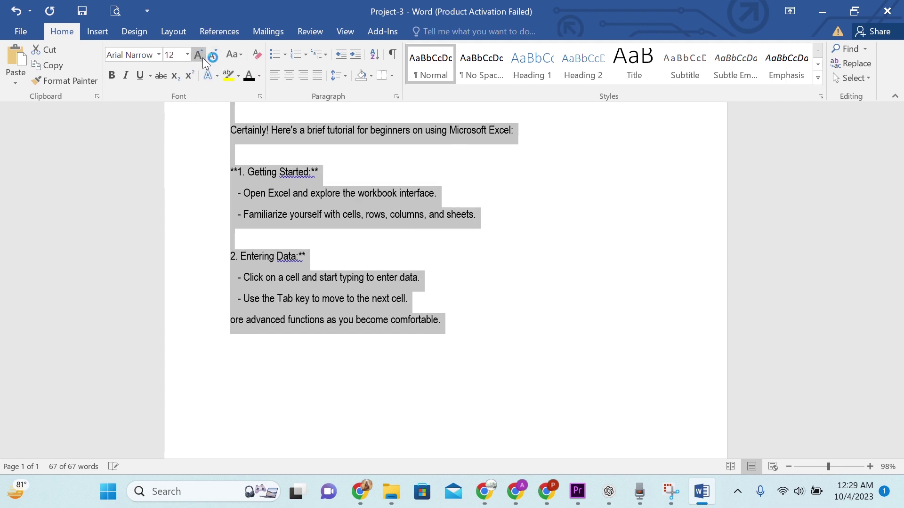
Select the whole document again and justify all of it
scroll(442, 191, up, 3)
scroll(434, 187, up, 2)
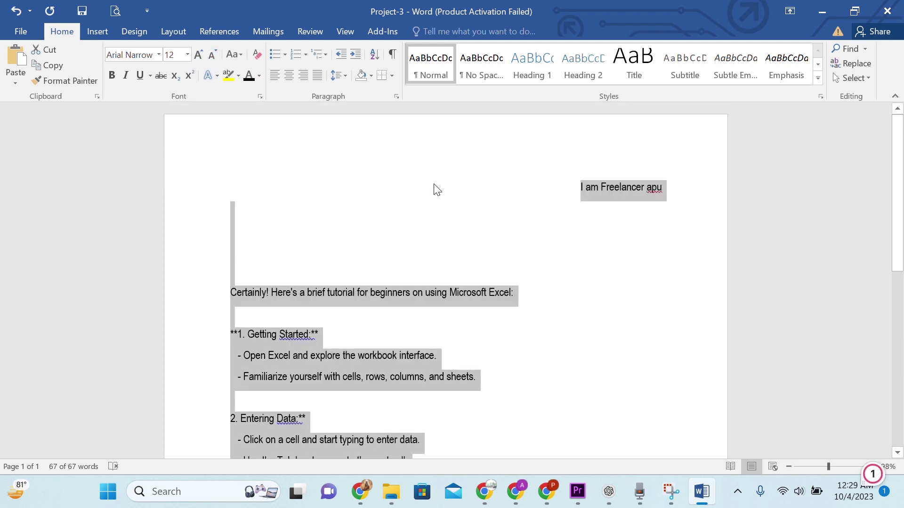
click(336, 182)
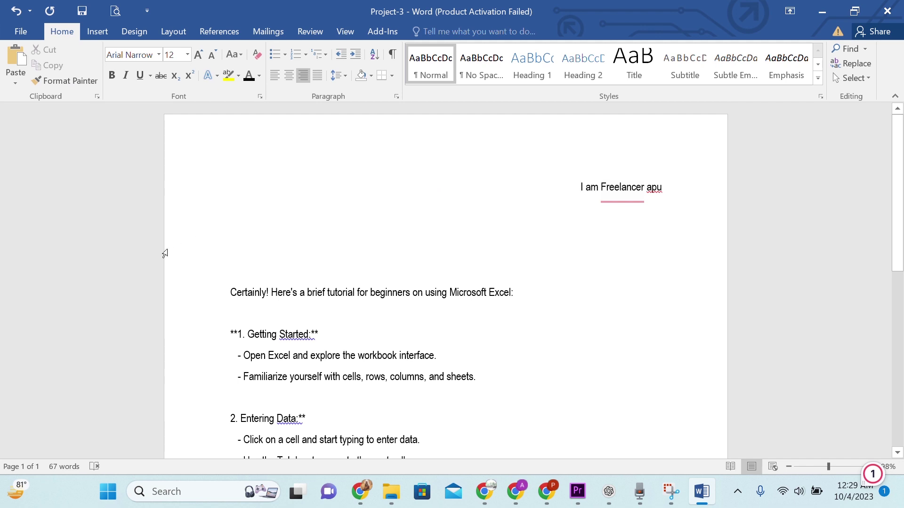
click(214, 223)
key(ctrl+a)
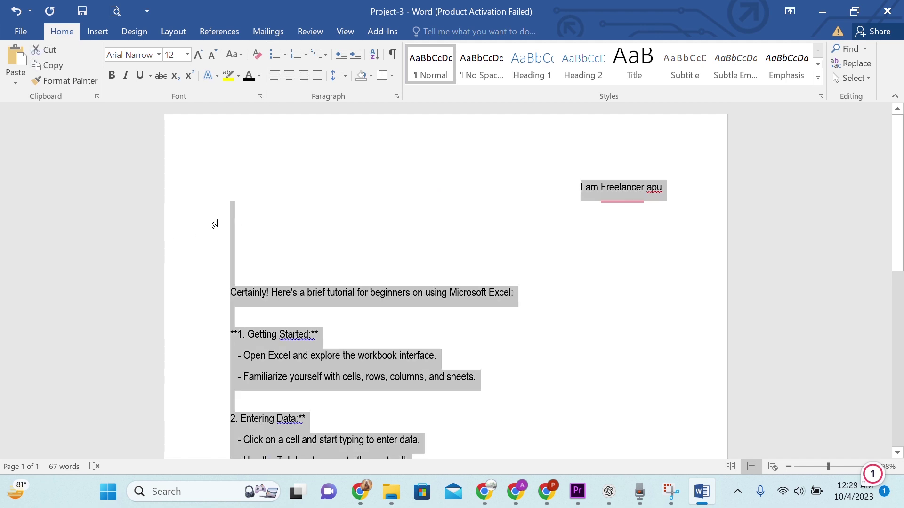
click(289, 79)
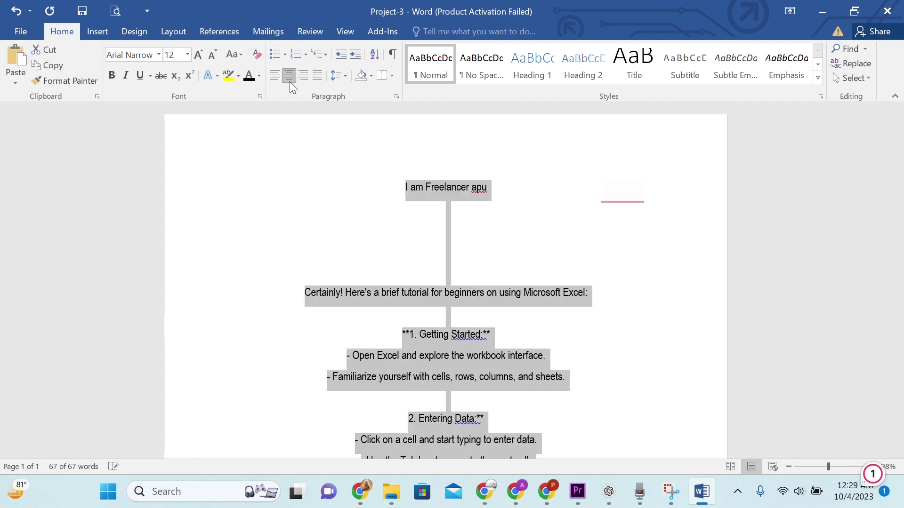
click(274, 76)
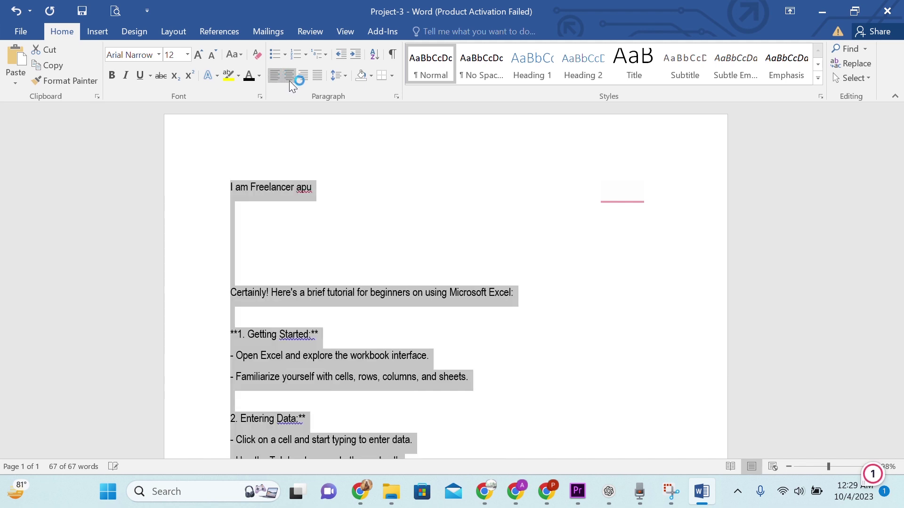
click(307, 76)
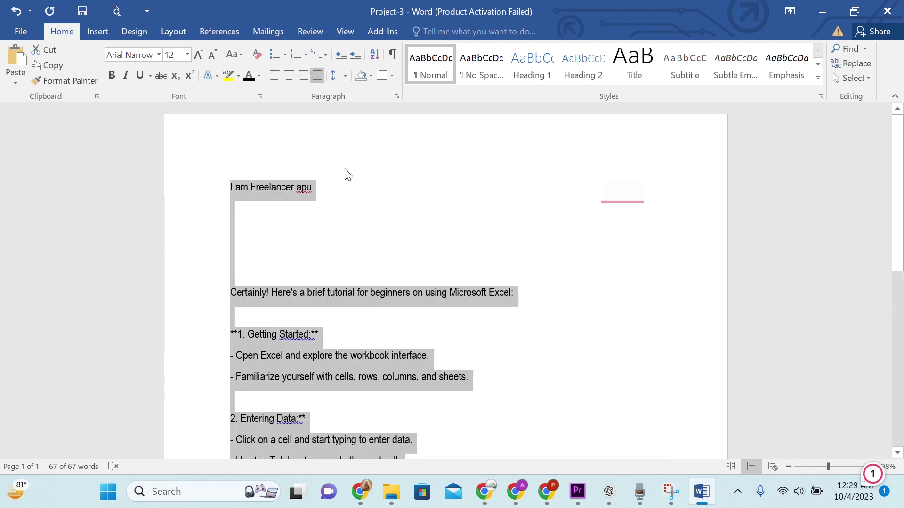
scroll(348, 174, down, 1)
scroll(329, 256, down, 1)
scroll(343, 375, down, 1)
scroll(442, 216, up, 3)
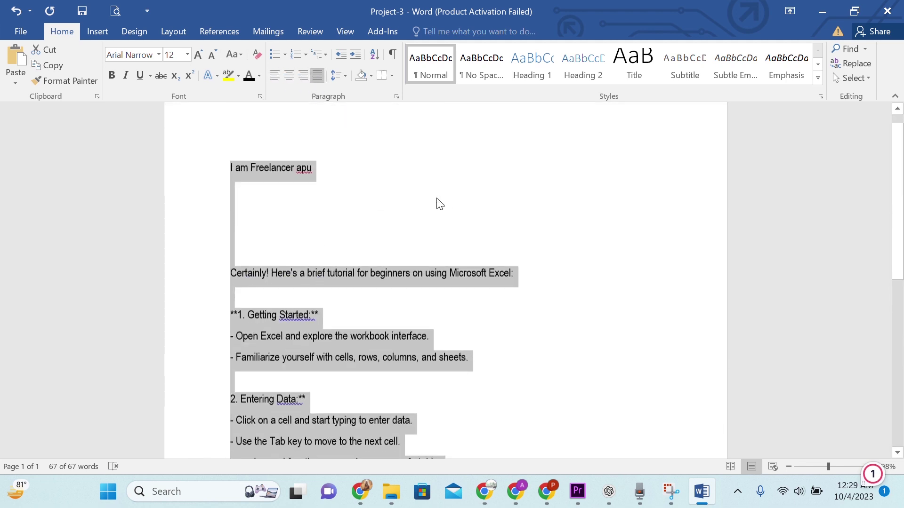
scroll(440, 204, up, 1)
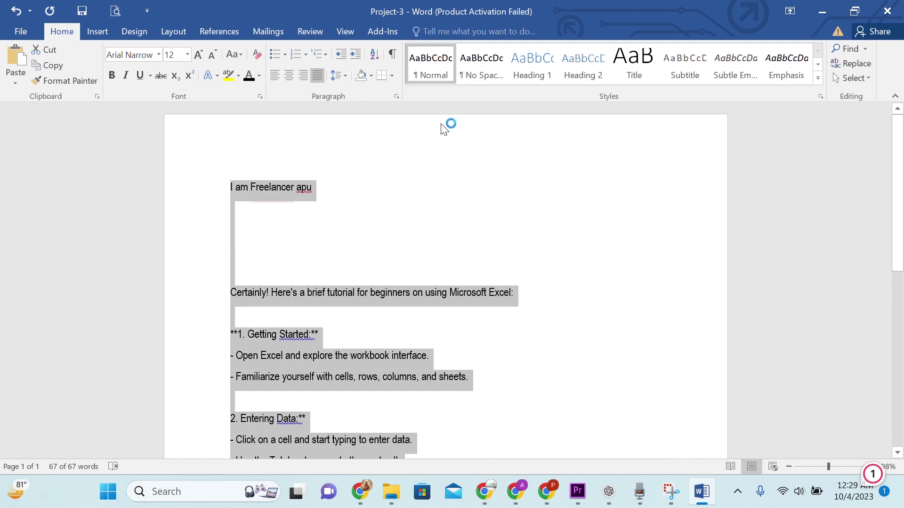
Insert a 5-column, 4-row table on a new line after 'comfortable.'
click(92, 33)
scroll(456, 258, down, 7)
scroll(513, 375, down, 1)
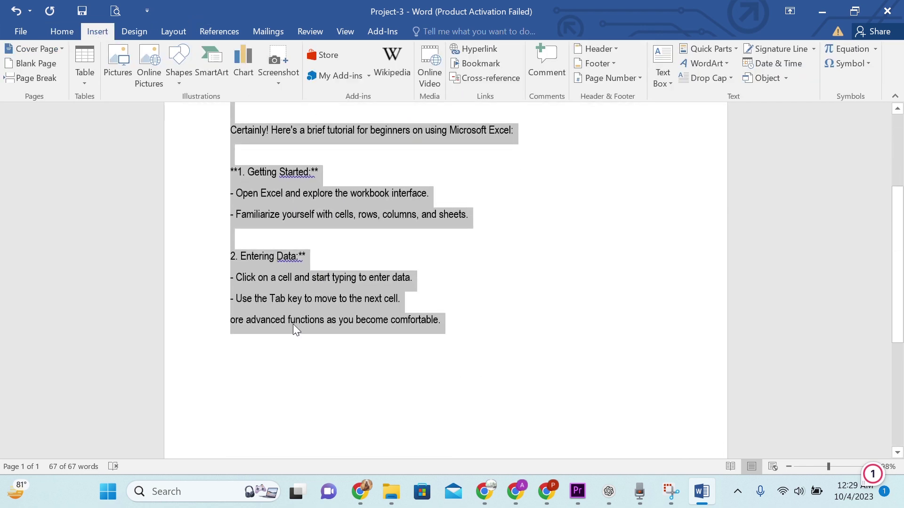
click(473, 328)
key(Return)
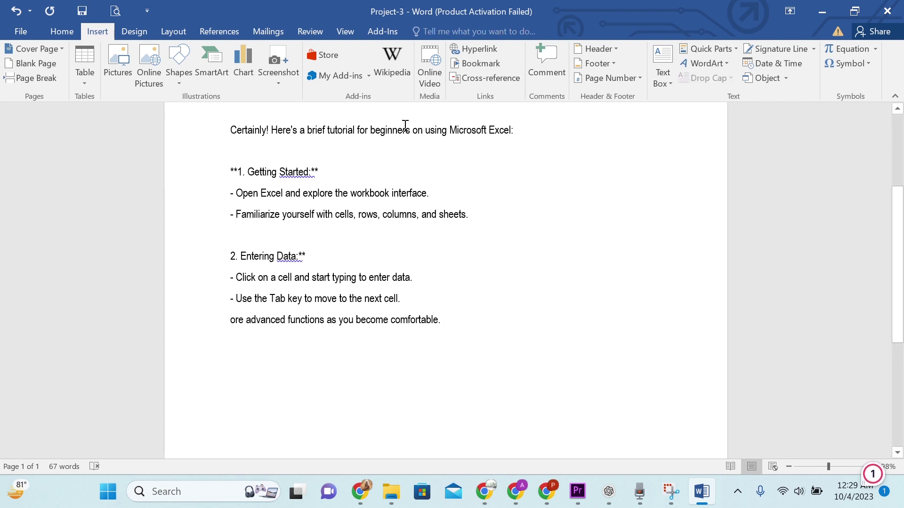
click(84, 78)
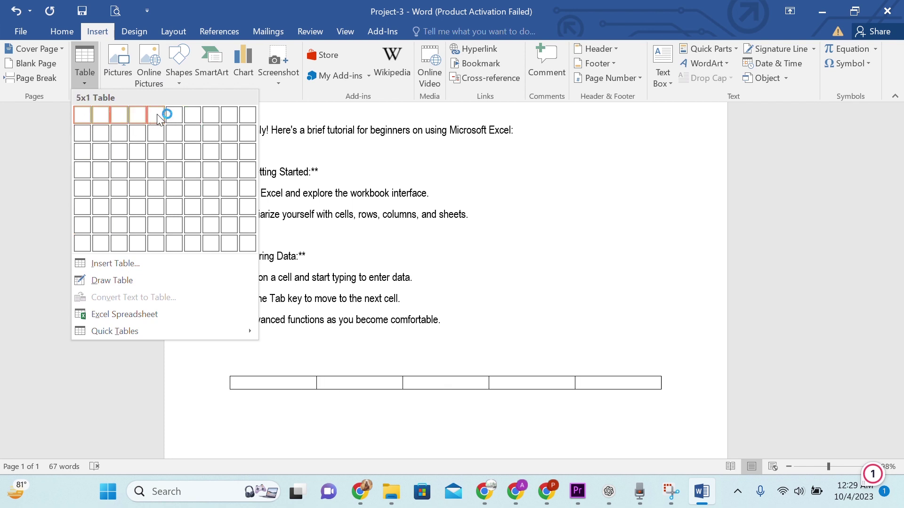
click(158, 171)
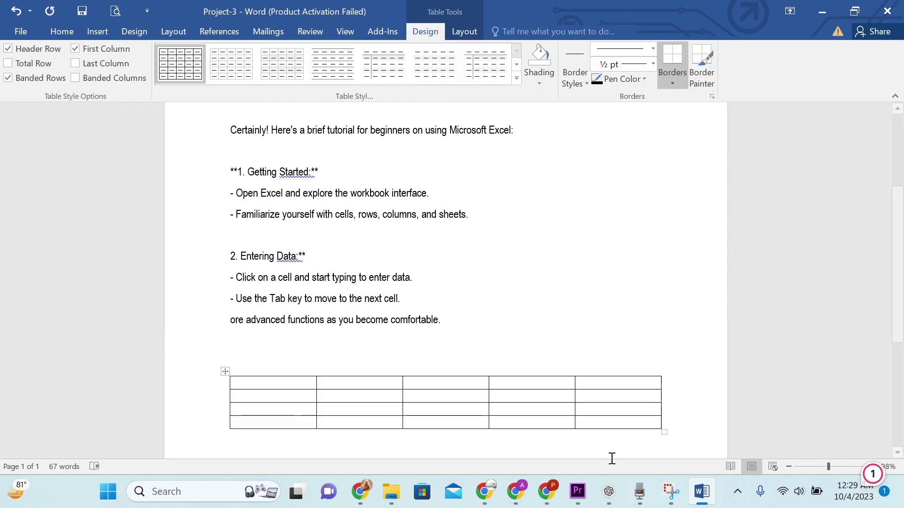
Stretch the table rows taller and narrow its first and second columns
scroll(666, 446, down, 1)
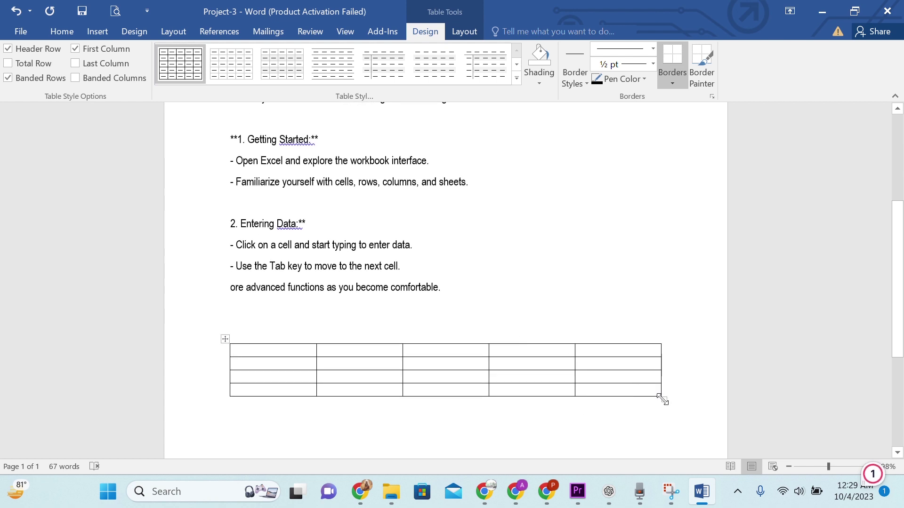
mouse_move(663, 400)
mouse_down()
mouse_move(661, 467)
mouse_move(649, 375)
mouse_move(692, 357)
mouse_move(667, 373)
mouse_up()
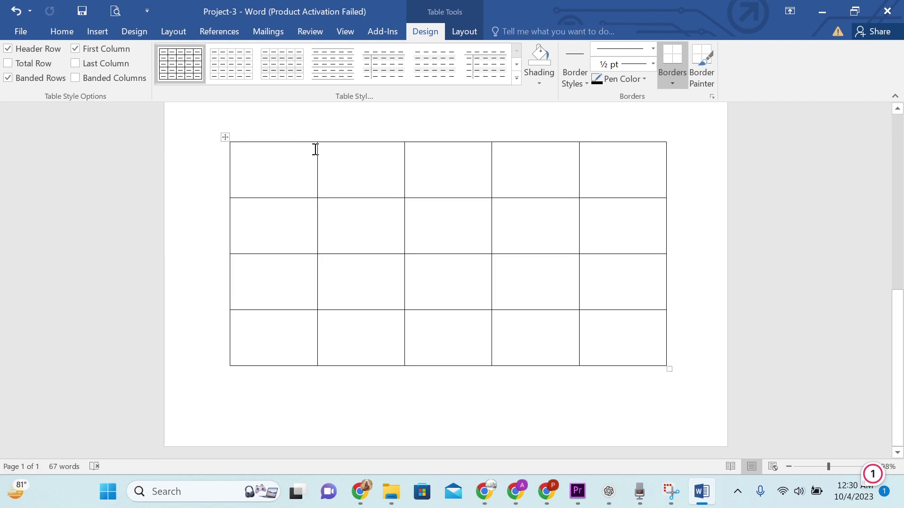
drag(317, 152, 284, 155)
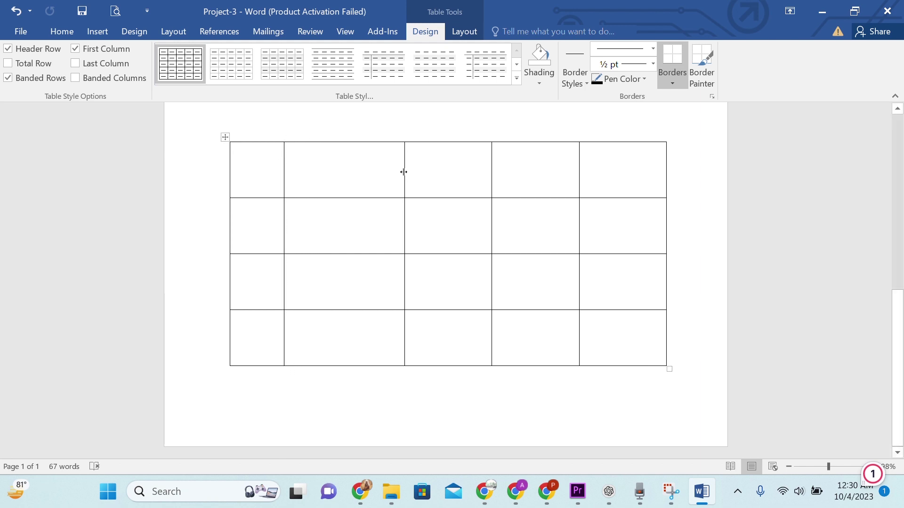
drag(403, 171, 384, 178)
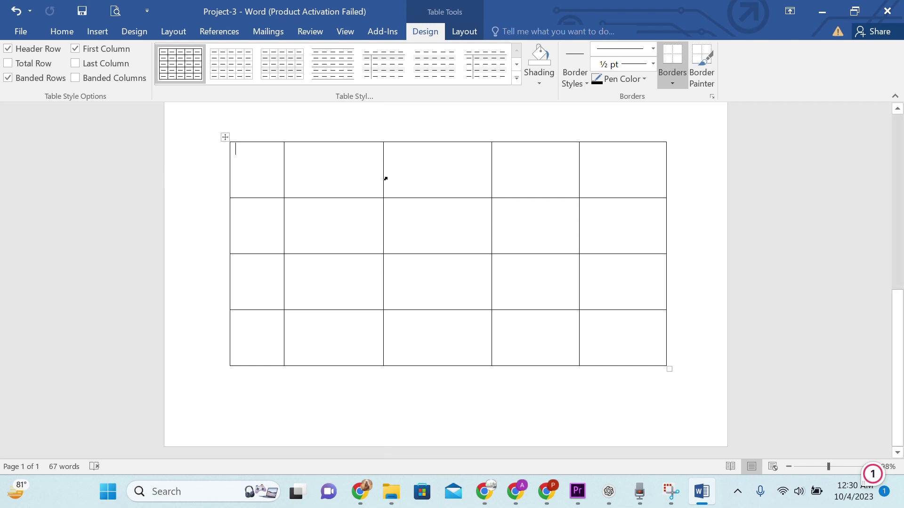
drag(492, 164, 489, 165)
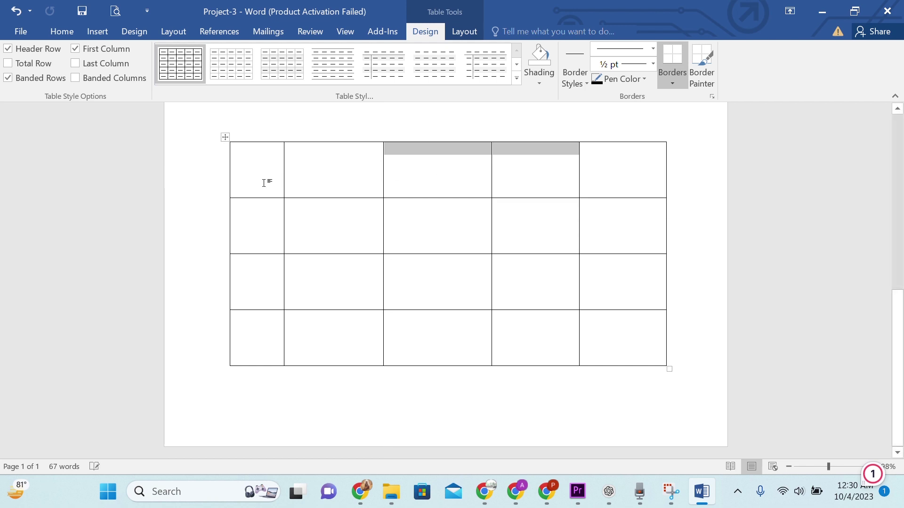
click(326, 169)
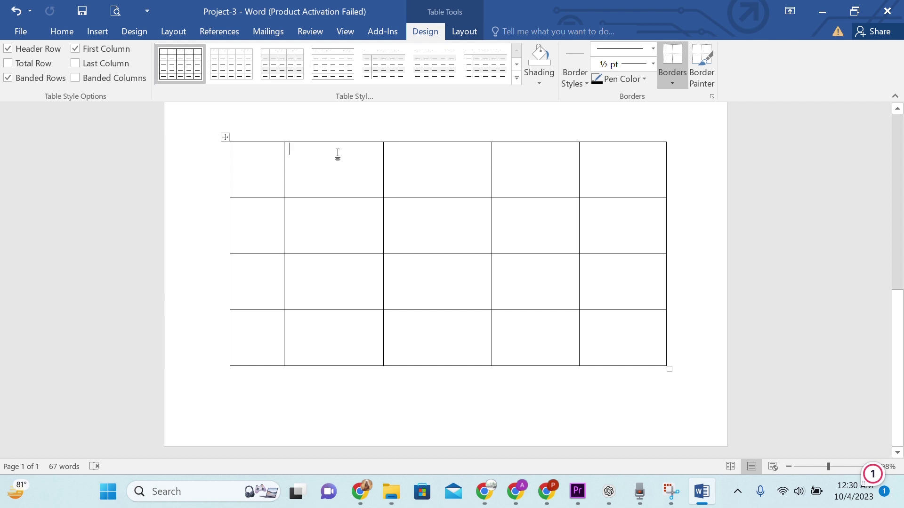
Try the blue grid table style, then undo it and keep the plain bordered table
click(516, 80)
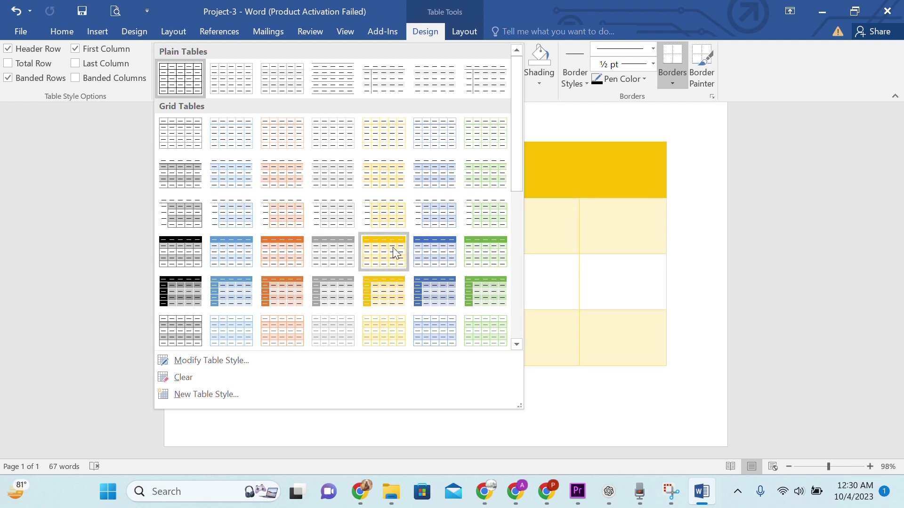
click(434, 249)
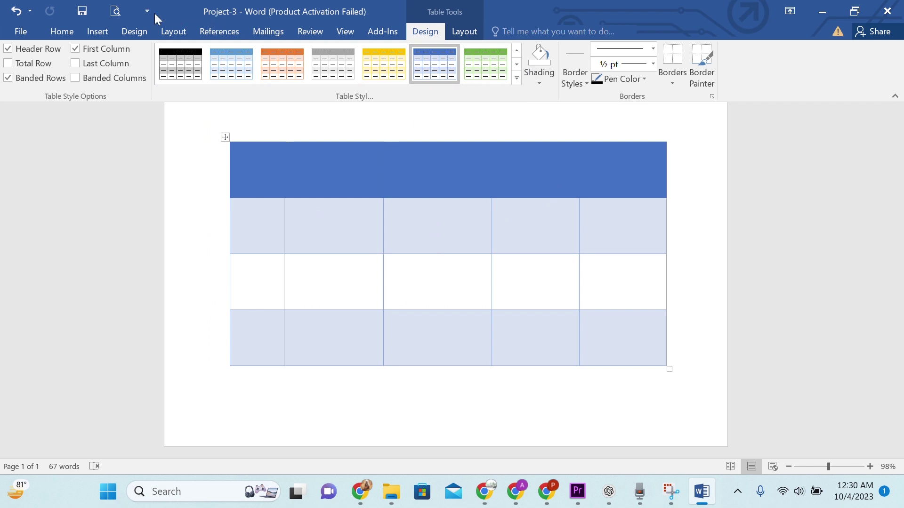
click(16, 10)
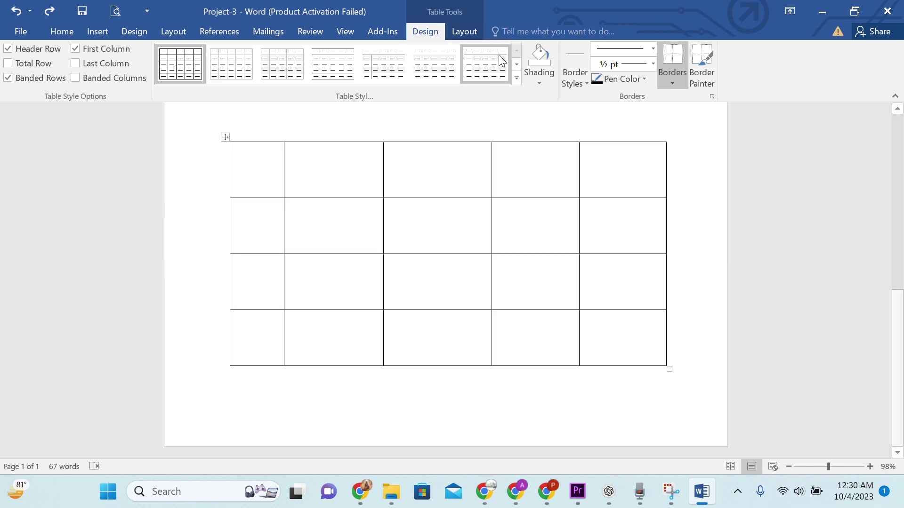
click(541, 53)
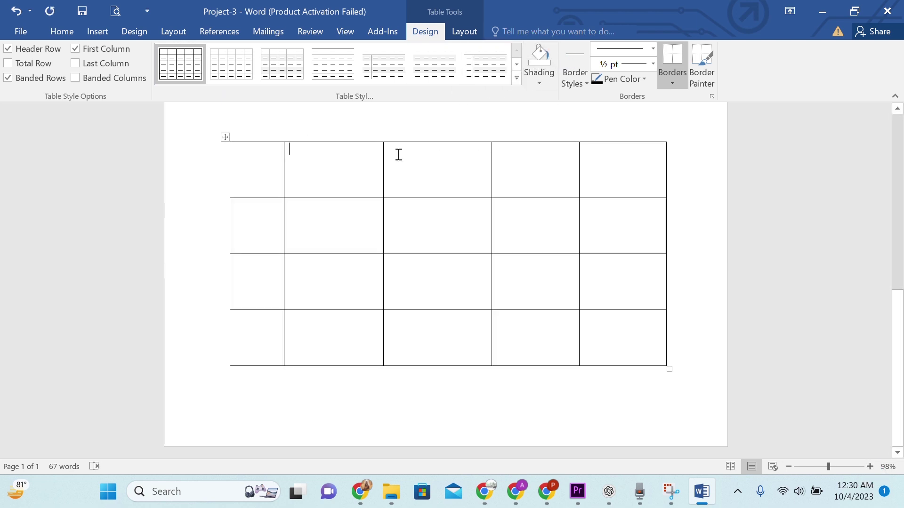
Close the cell shading colours without choosing one, and put the cursor after the table's last row
click(536, 81)
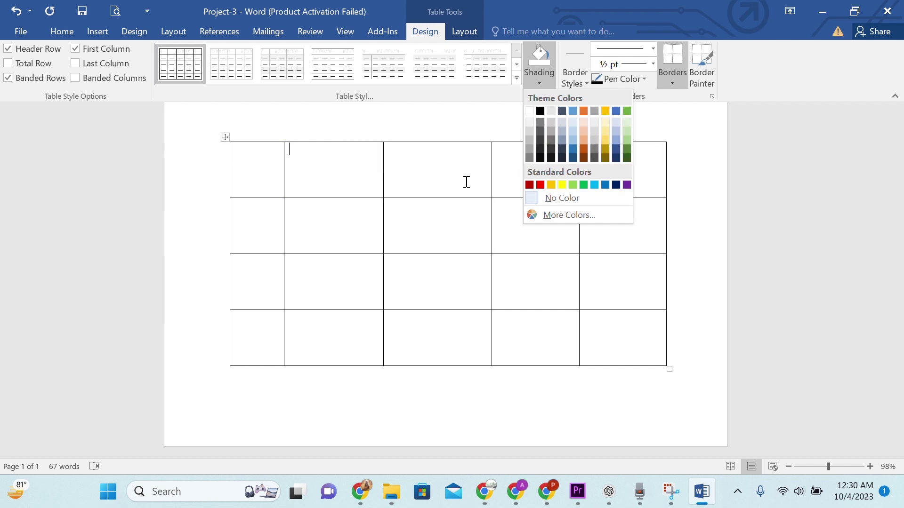
click(434, 115)
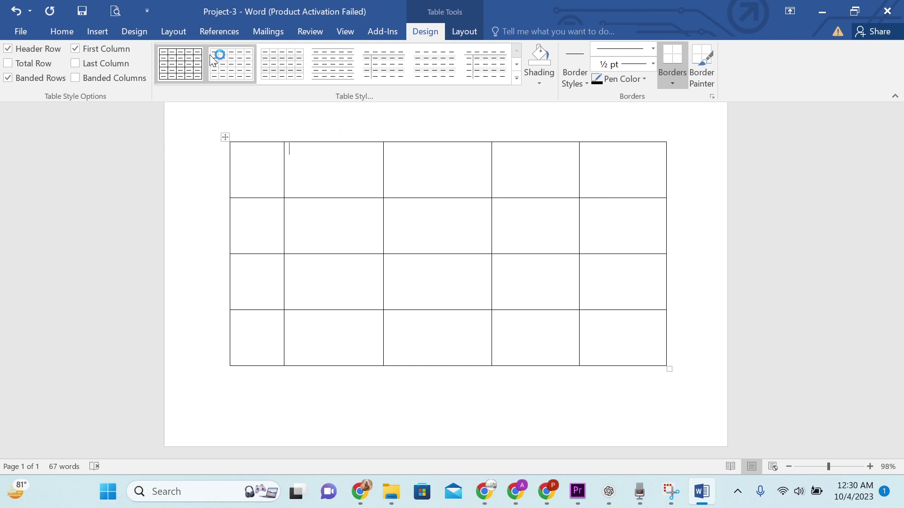
click(87, 37)
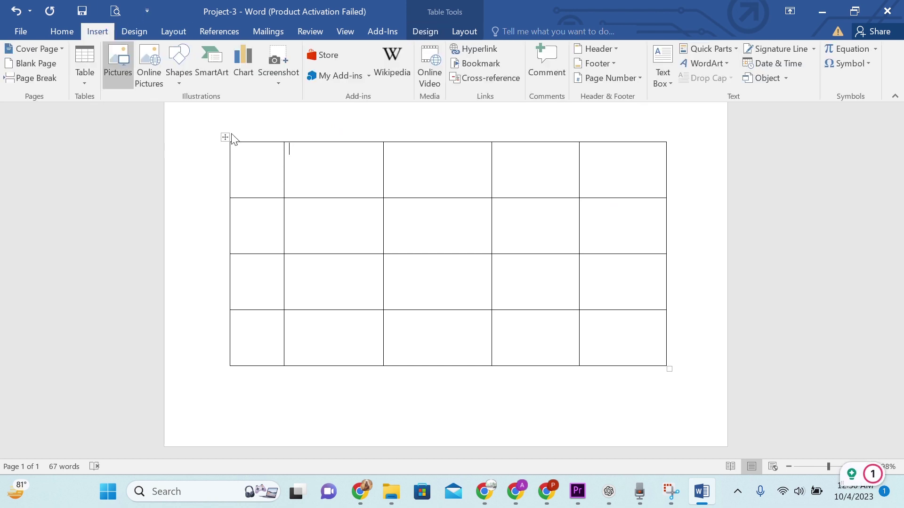
click(691, 359)
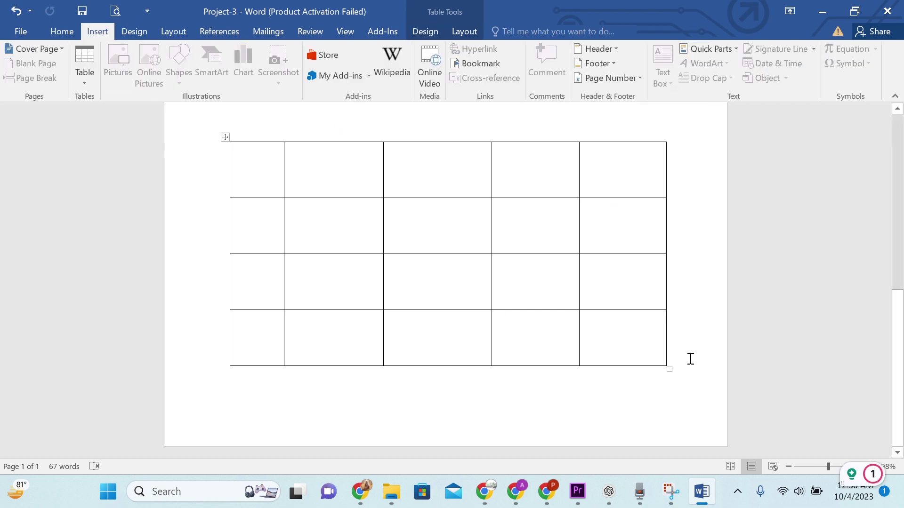
Add a page break on the empty line below the table, undoing an earlier break that split it
key(ctrl+Return)
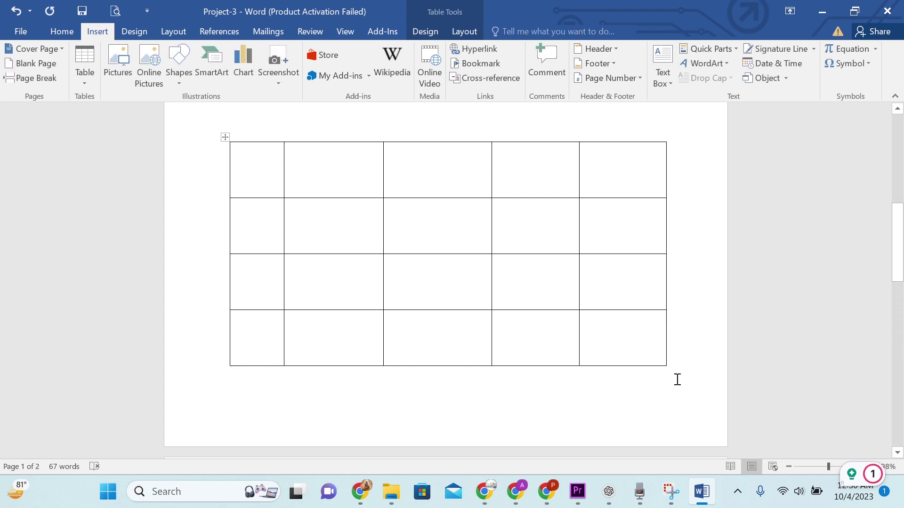
scroll(365, 355, down, 3)
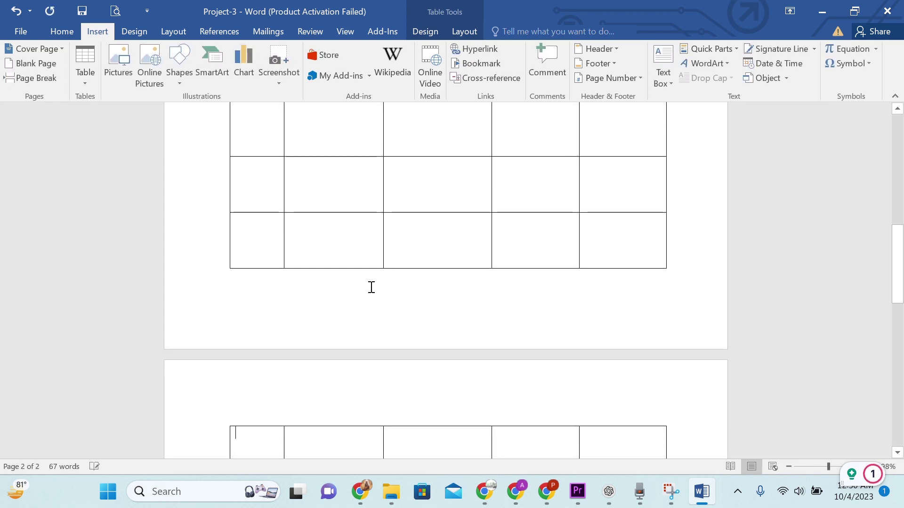
click(17, 9)
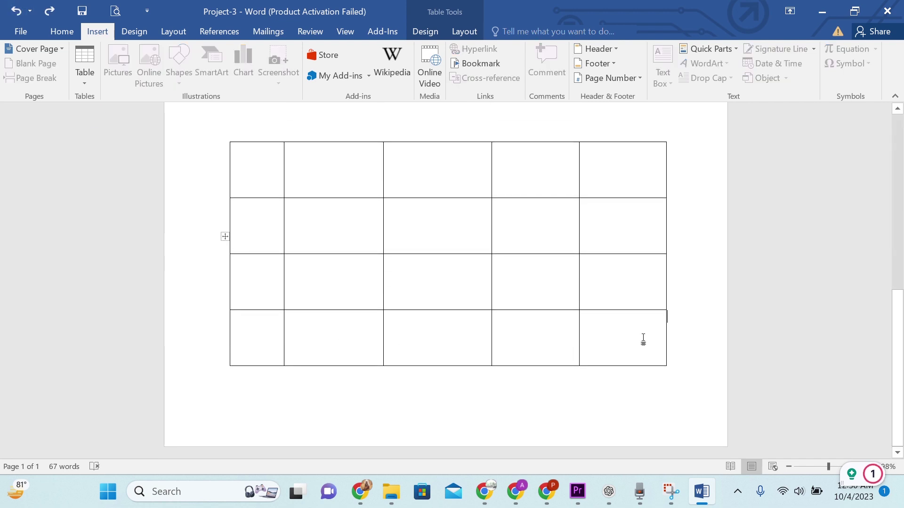
click(612, 404)
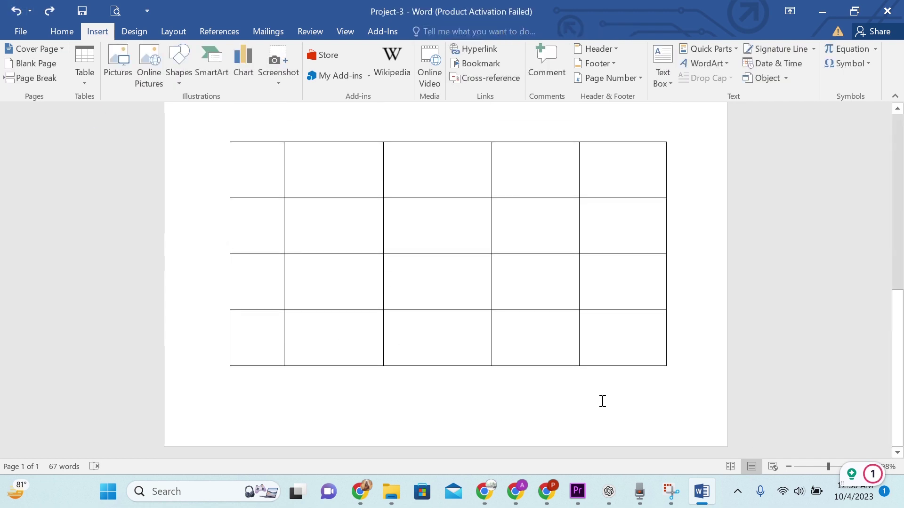
key(ctrl+Return)
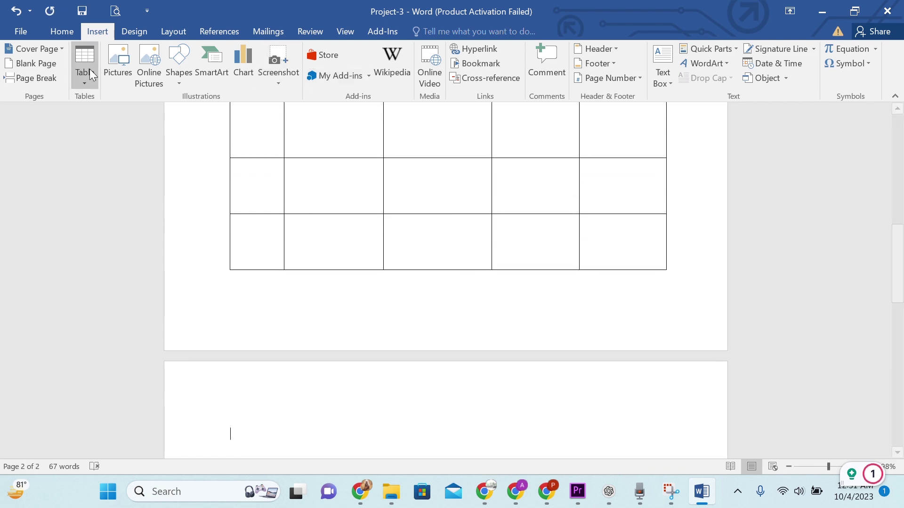
Insert the fiverr-1 picture from the Desktop on page 2, leaving its picture style unchanged
click(117, 66)
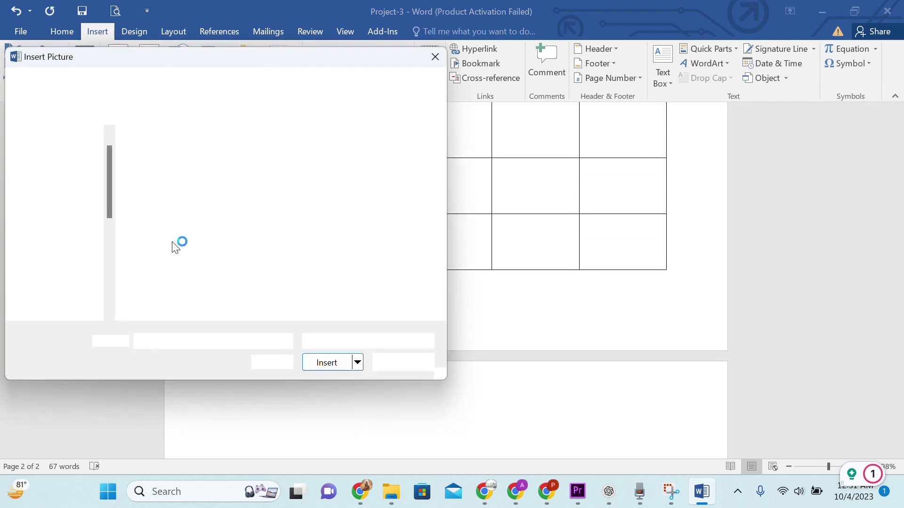
click(70, 186)
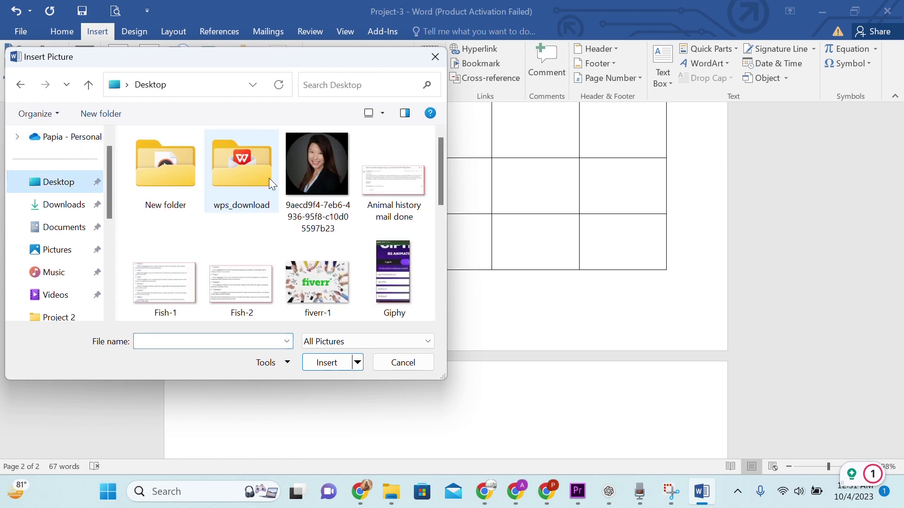
scroll(270, 183, down, 2)
click(318, 196)
double_click(318, 196)
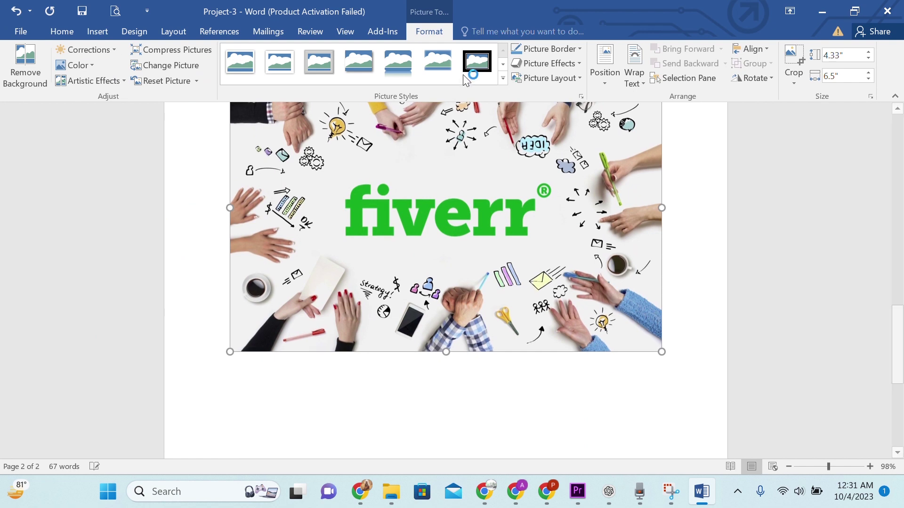
click(503, 78)
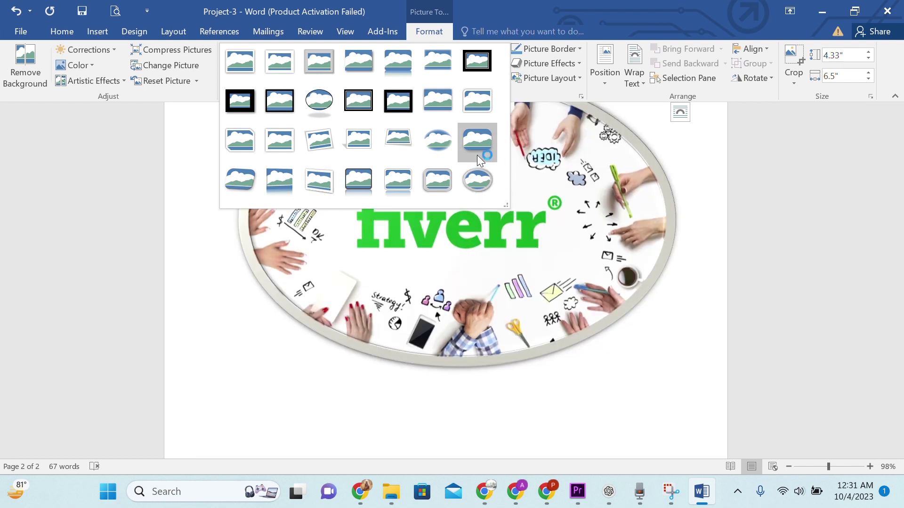
click(209, 27)
Apply a different document theme from the Design themes gallery, then return to the Insert commands
click(215, 26)
click(128, 30)
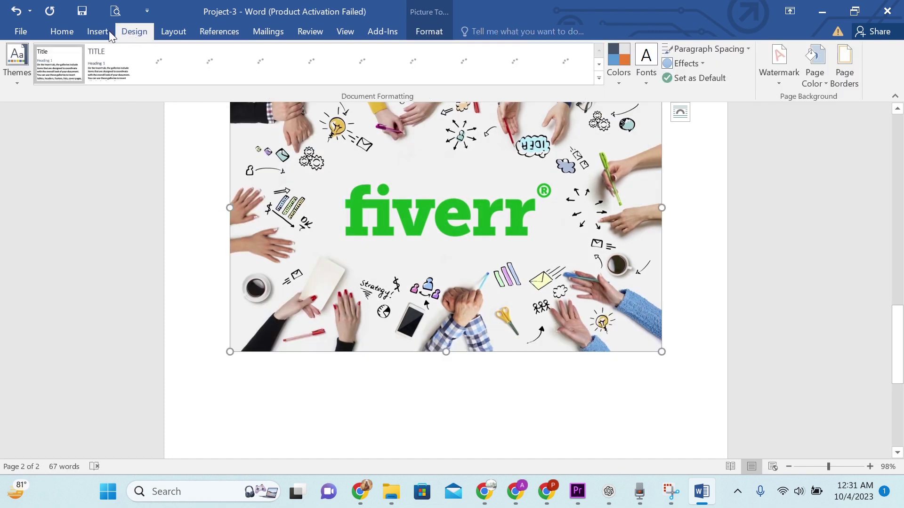
click(18, 80)
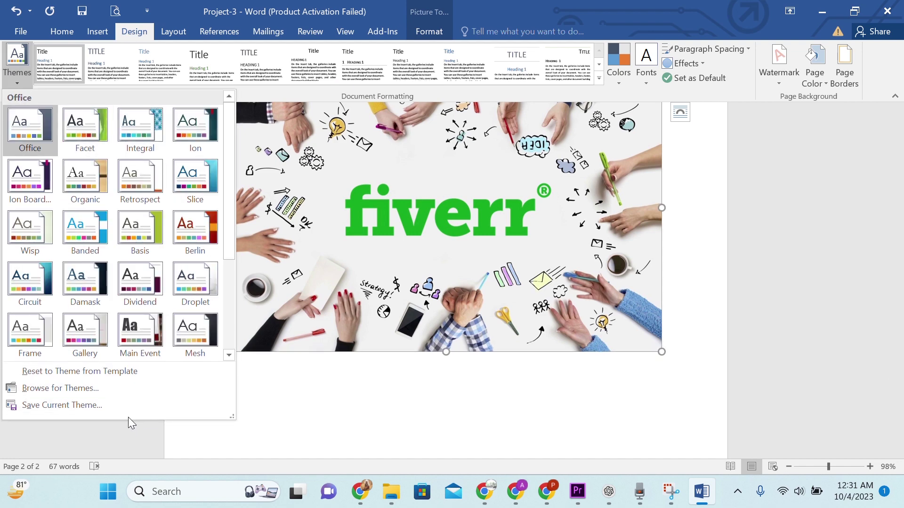
scroll(144, 320, down, 3)
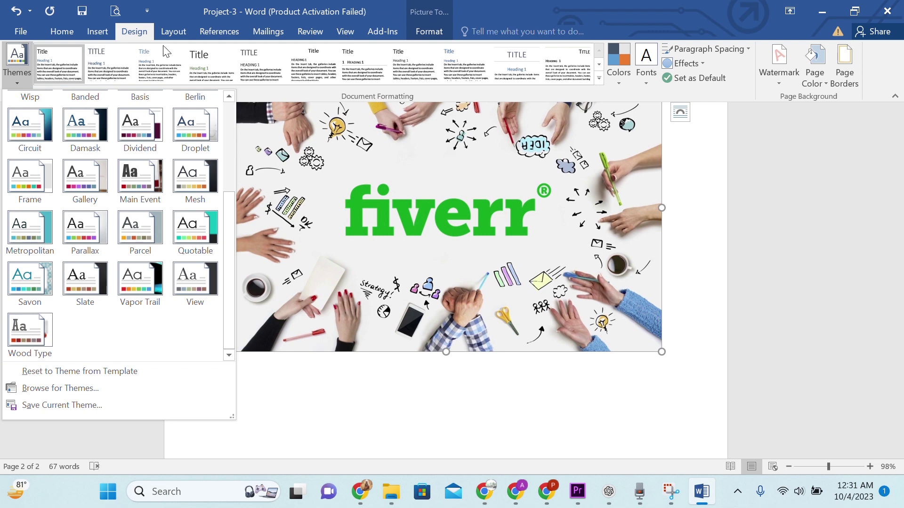
click(214, 66)
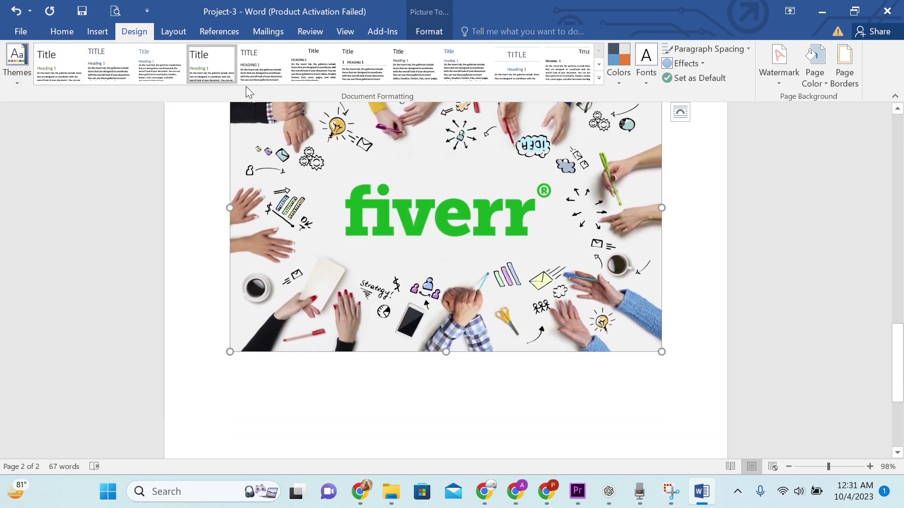
scroll(246, 86, up, 2)
scroll(383, 235, up, 3)
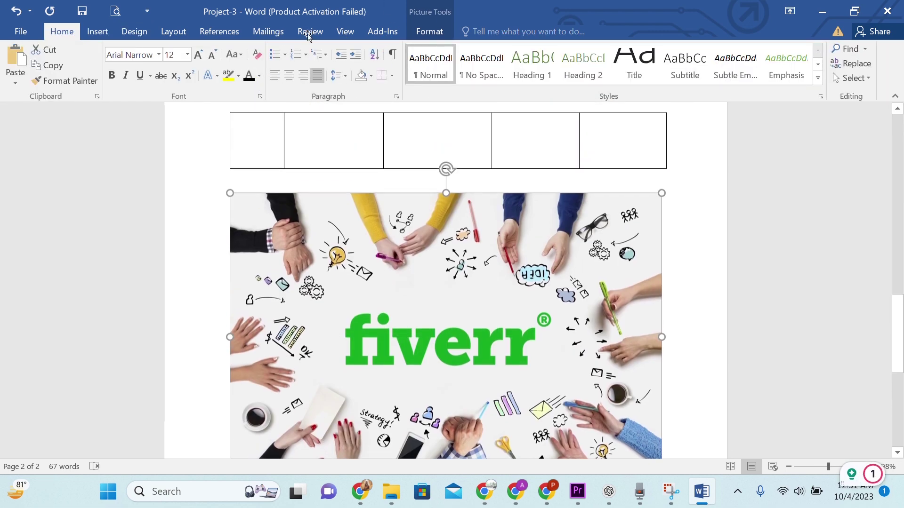
click(131, 36)
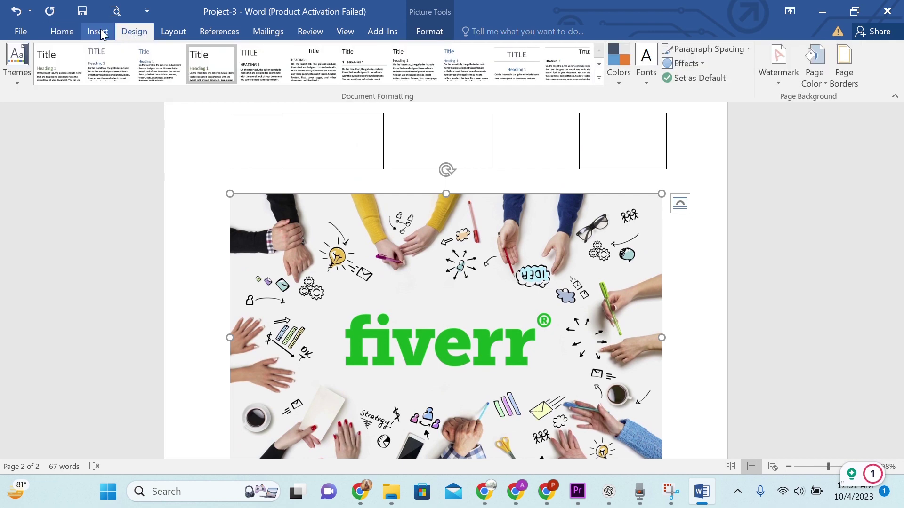
click(96, 32)
Draw a large rectangle below the fiverr picture on page 2
click(150, 70)
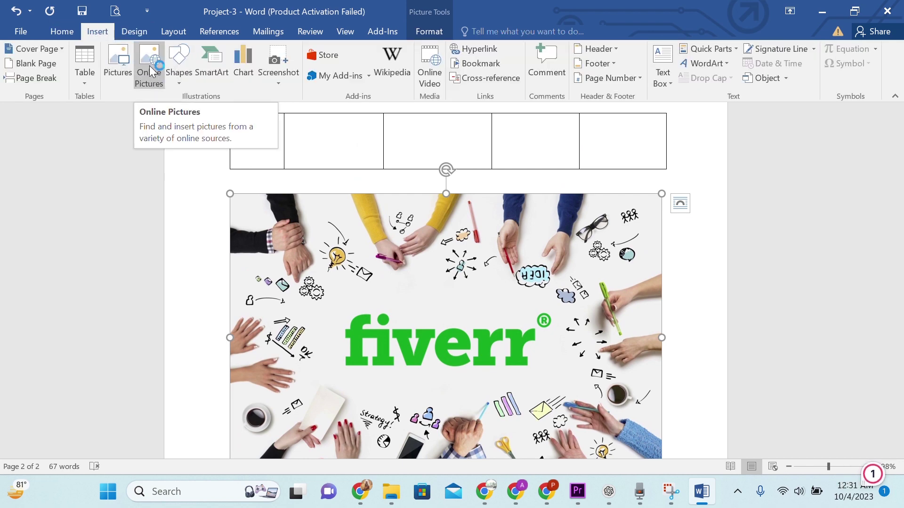
click(178, 60)
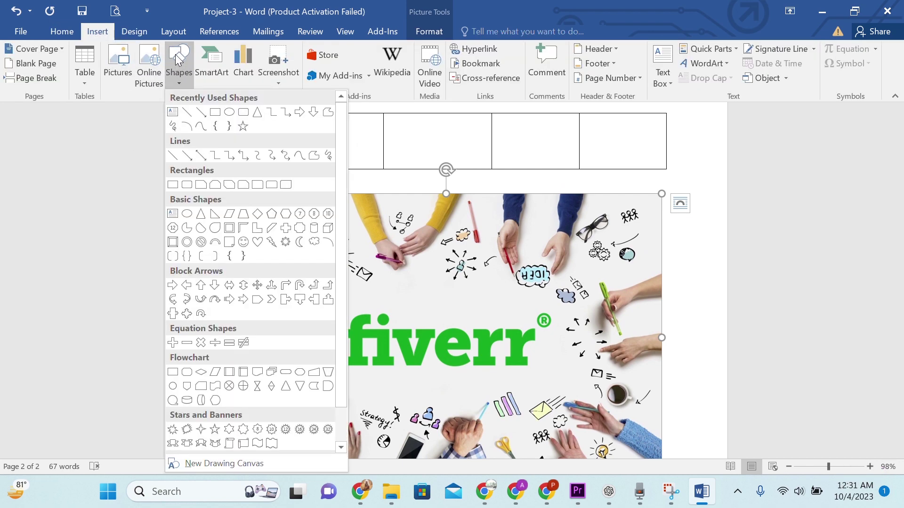
scroll(264, 395, down, 1)
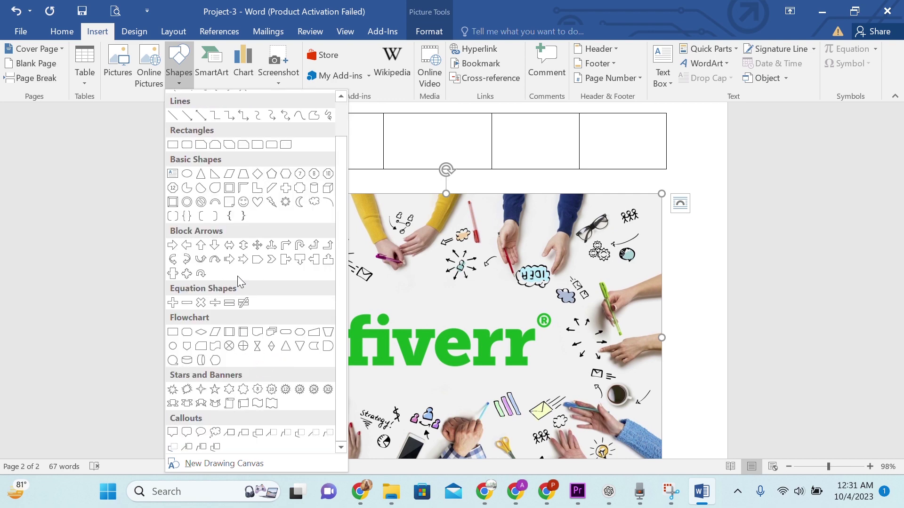
scroll(240, 283, up, 1)
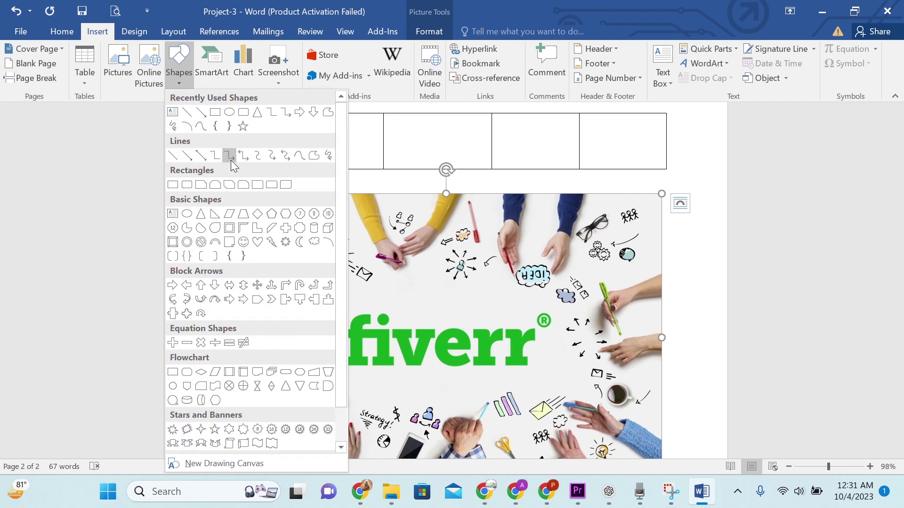
click(216, 113)
scroll(467, 347, down, 5)
scroll(532, 435, down, 5)
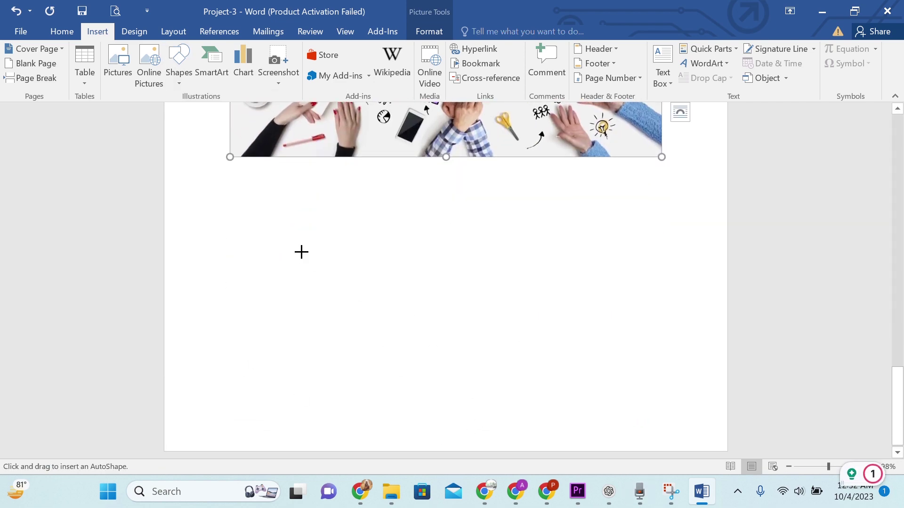
drag(226, 225, 664, 415)
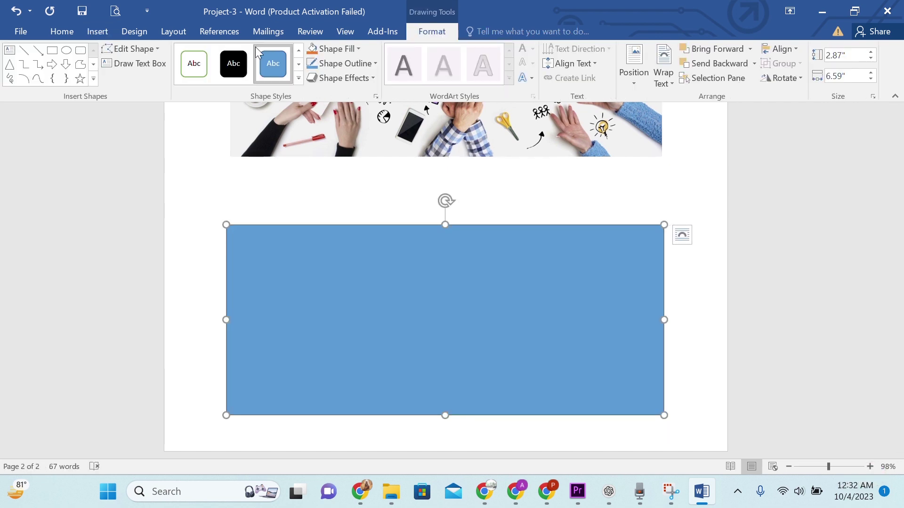
Give the rectangle the white fill, gold outline shape style
click(298, 79)
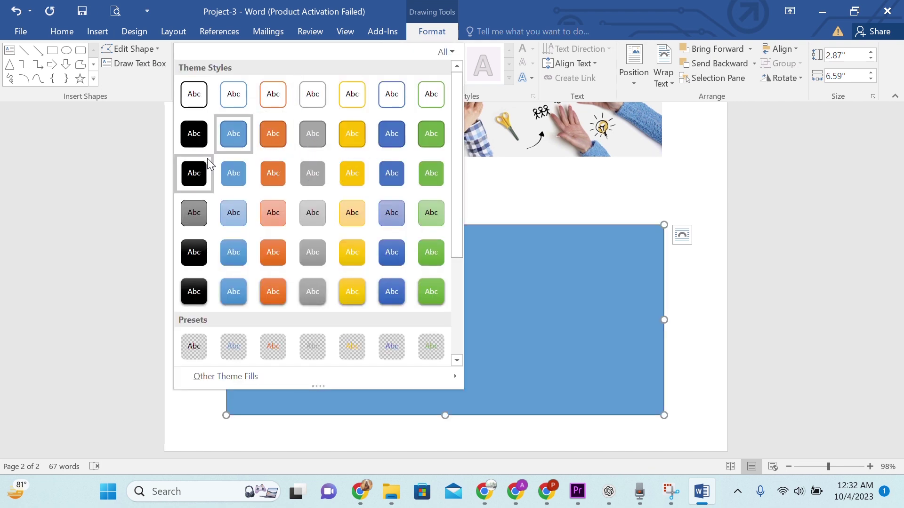
scroll(325, 310, down, 4)
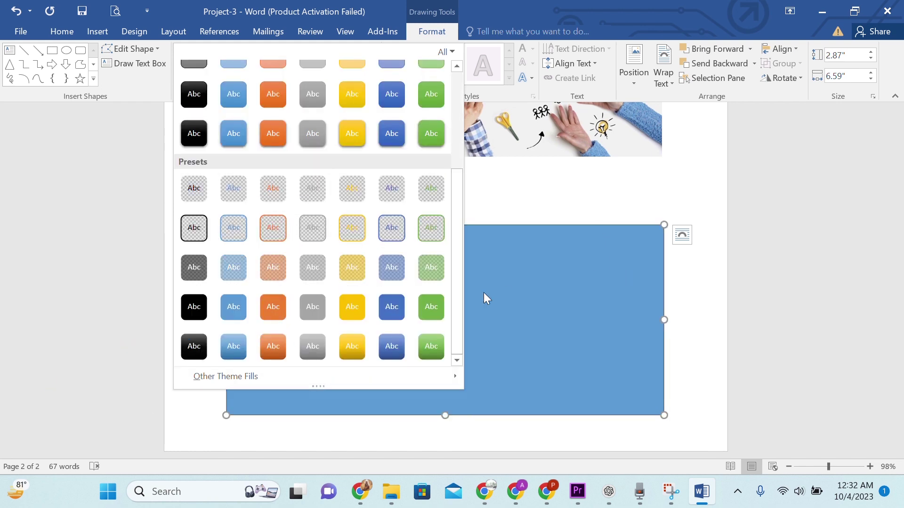
scroll(339, 216, up, 4)
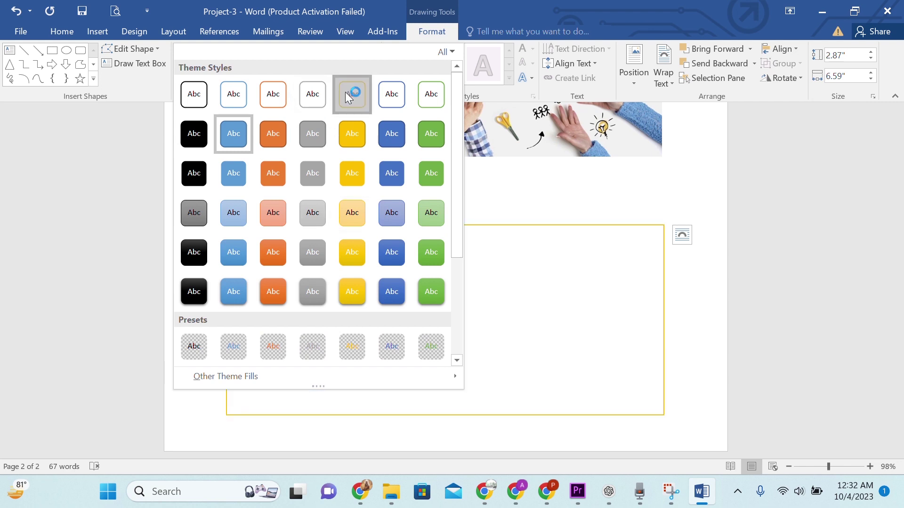
click(346, 92)
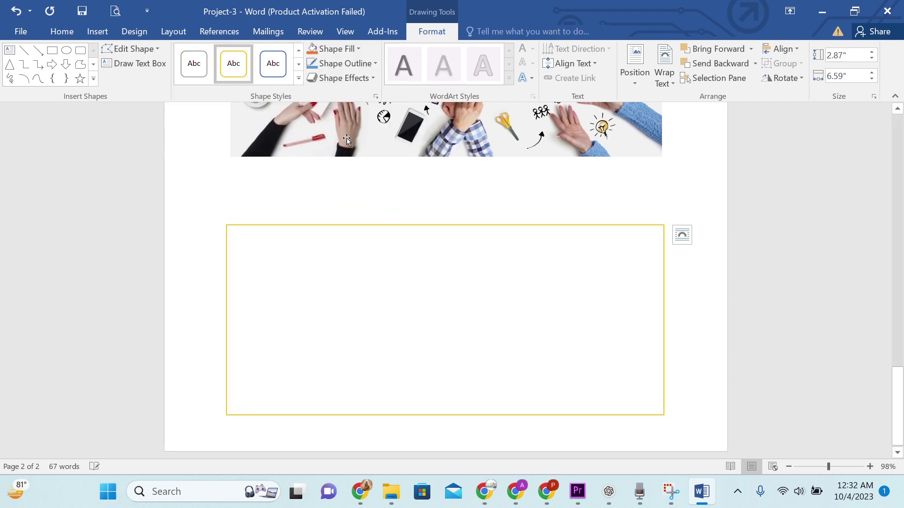
Draw a text box inside the rectangle and widen it to both sides
click(150, 66)
click(403, 242)
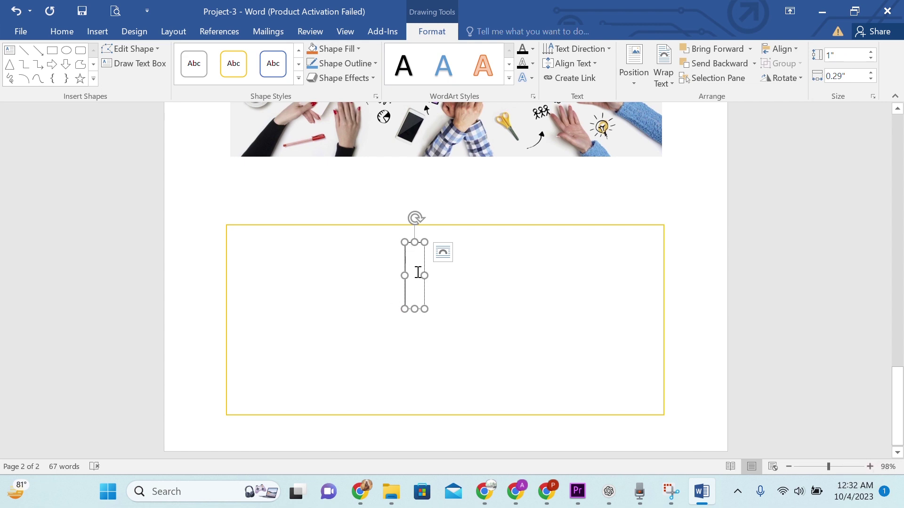
drag(444, 271, 604, 276)
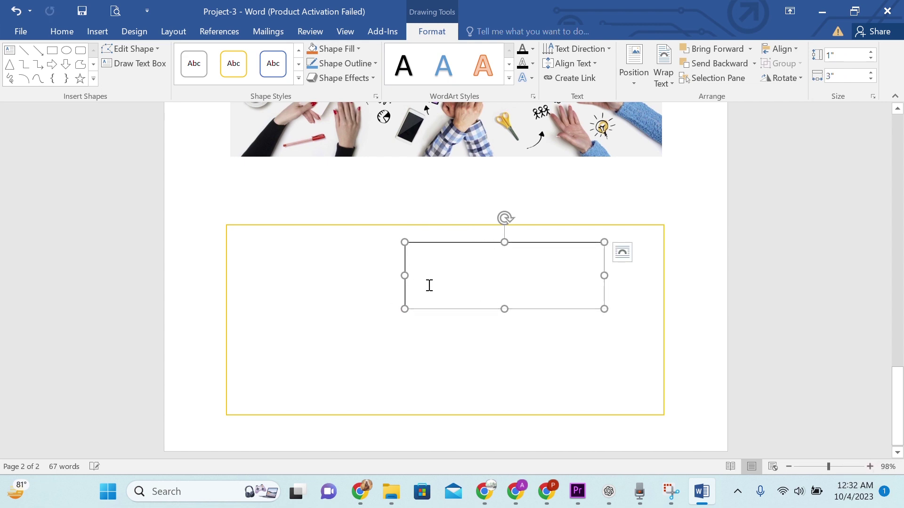
drag(404, 276, 263, 276)
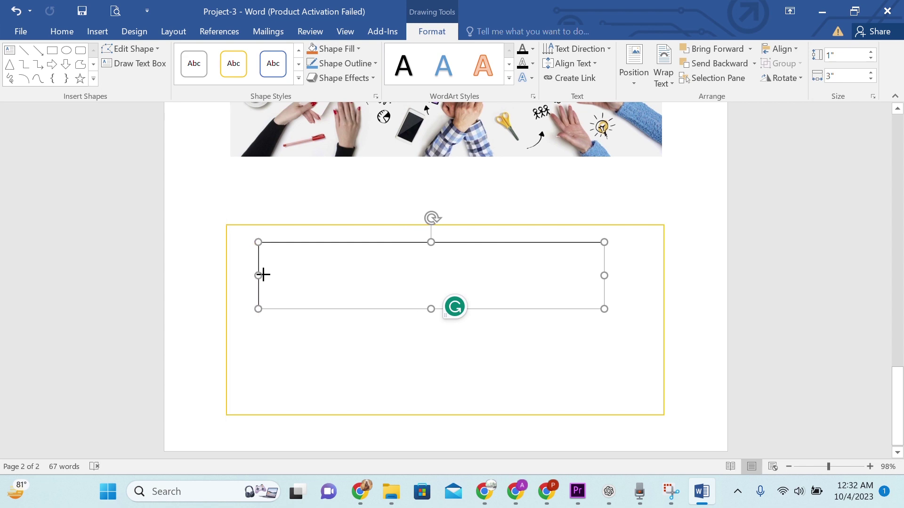
Copy the last line under Entering Data on page 1
scroll(461, 276, up, 3)
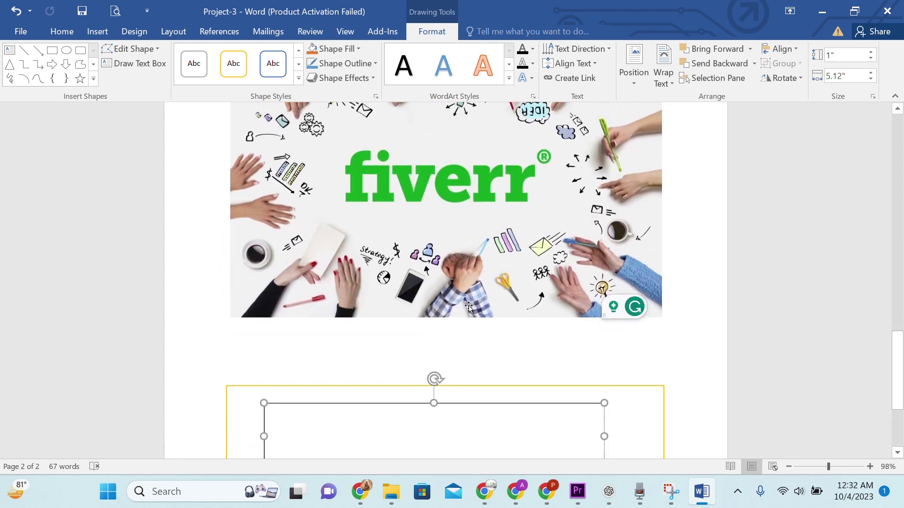
scroll(424, 259, up, 3)
scroll(382, 234, up, 5)
scroll(349, 268, up, 1)
scroll(349, 268, up, 5)
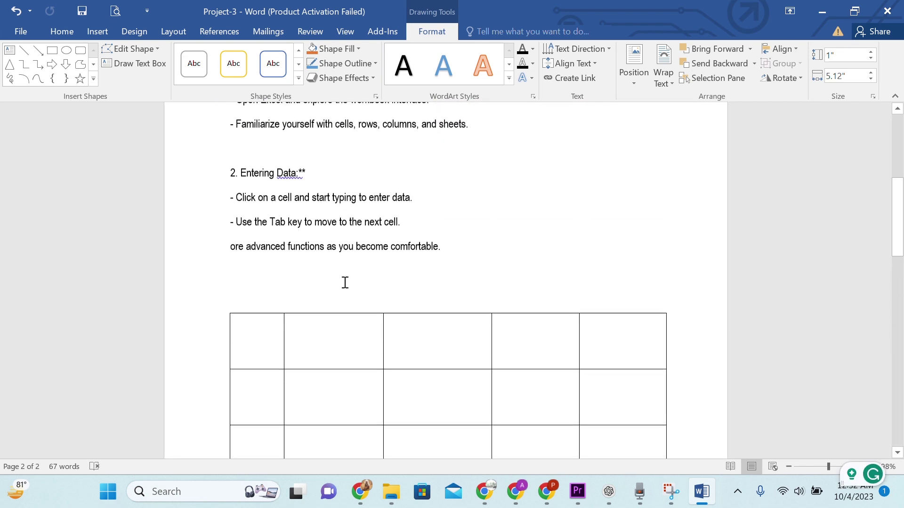
scroll(345, 281, up, 1)
drag(218, 310, 444, 311)
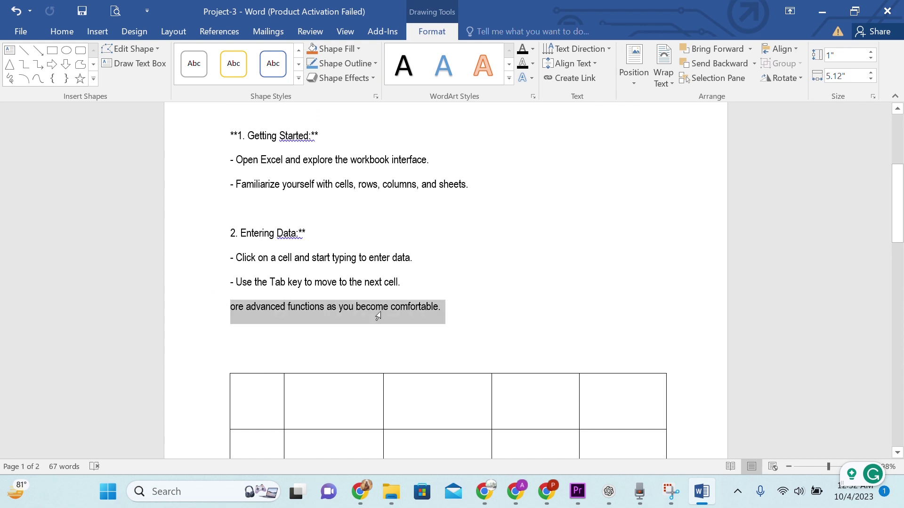
right_click(444, 309)
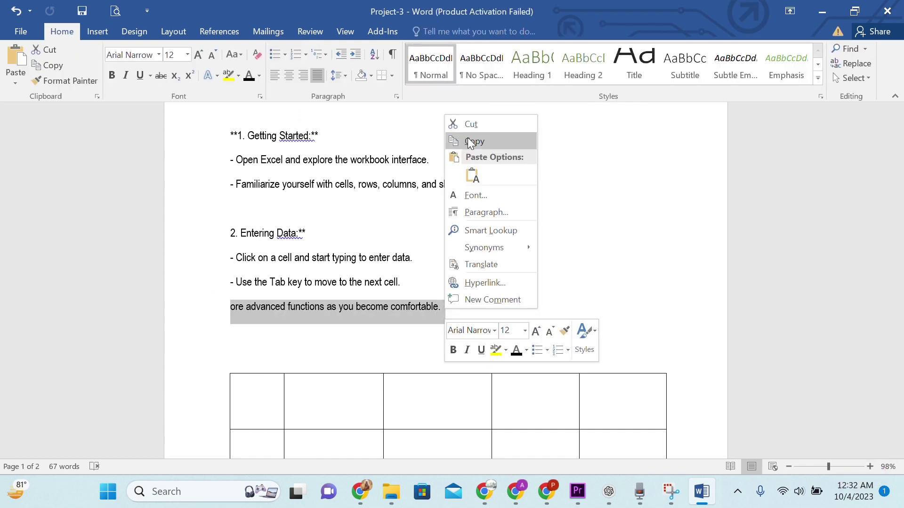
click(474, 141)
Paste the copied line into the text box and select the pasted text
scroll(424, 353, down, 5)
scroll(380, 374, down, 3)
scroll(357, 368, down, 3)
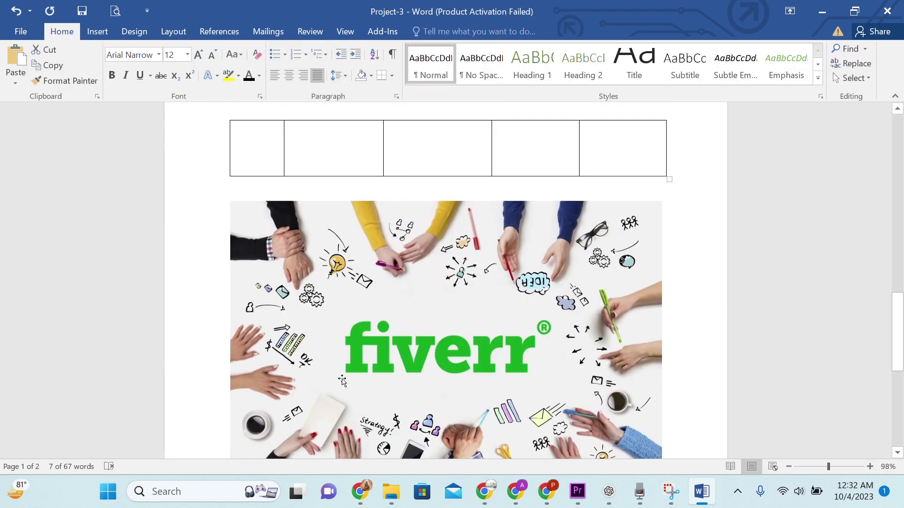
scroll(341, 376, down, 3)
scroll(341, 360, down, 3)
click(348, 308)
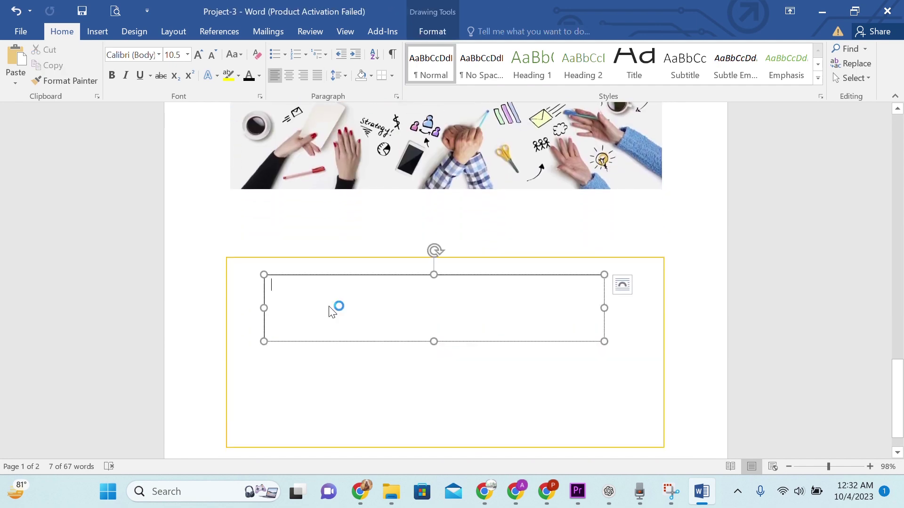
right_click(332, 310)
click(357, 171)
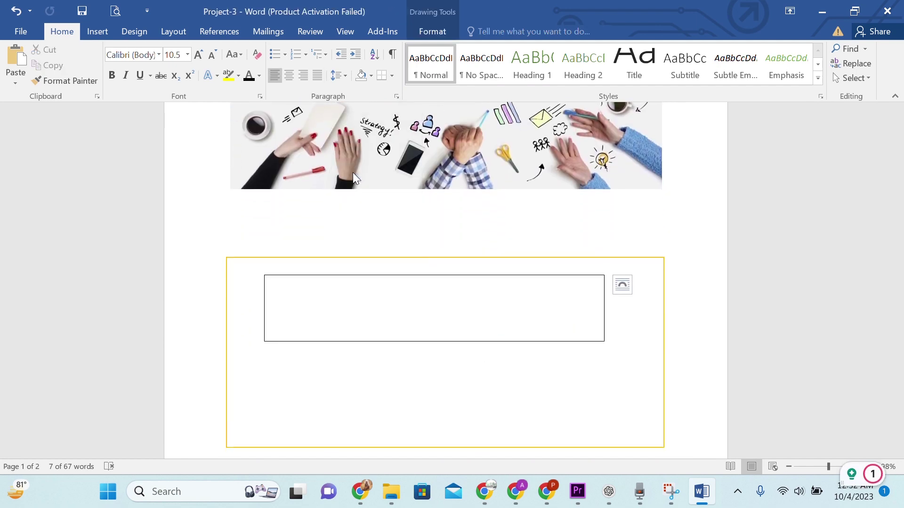
scroll(565, 377, down, 2)
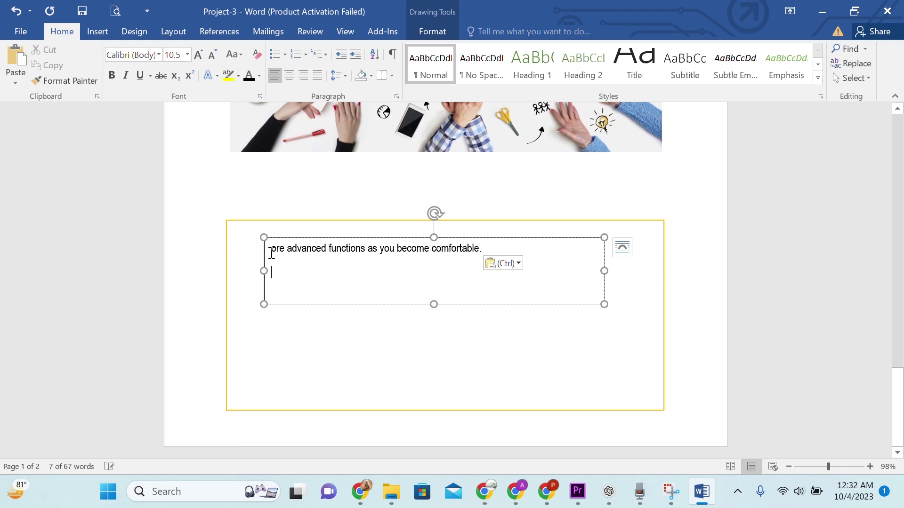
drag(271, 253, 541, 264)
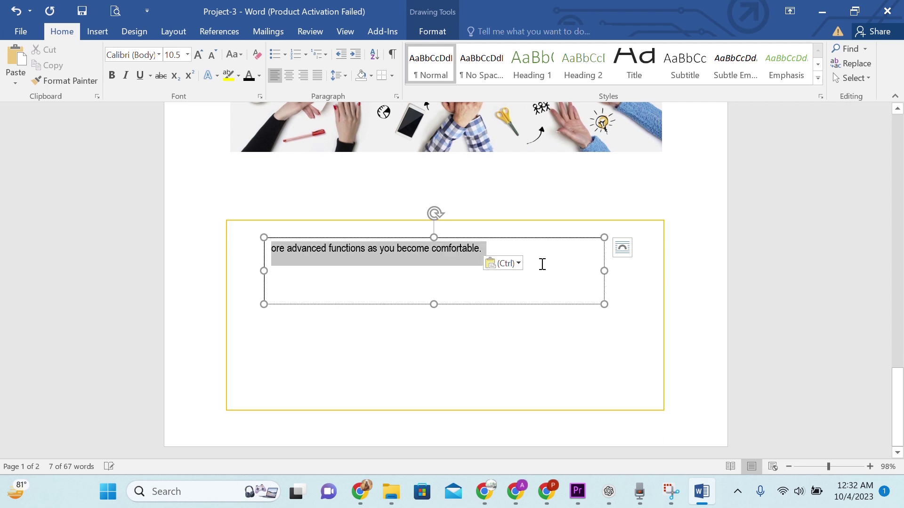
Grow the text box sentence from 12 pt to 18 pt, keeping its font colour unchanged
click(200, 55)
click(201, 54)
click(200, 55)
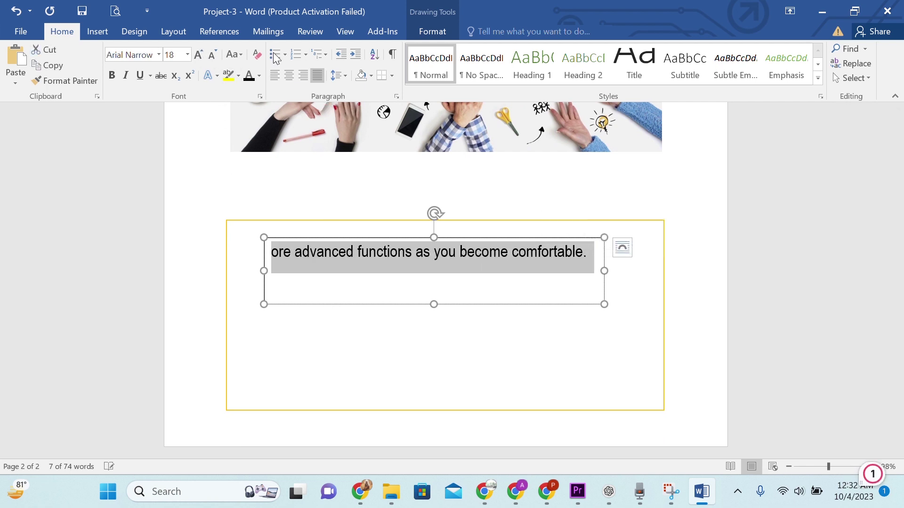
click(259, 76)
key(Escape)
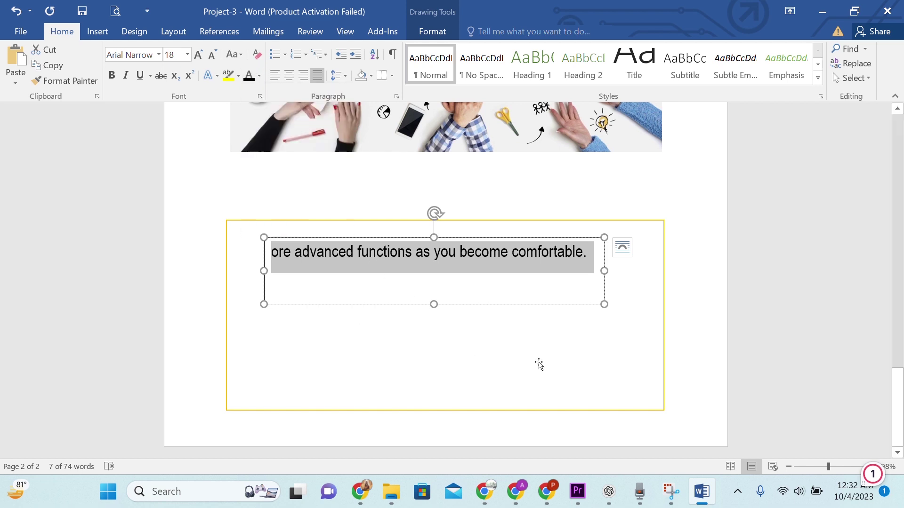
click(98, 32)
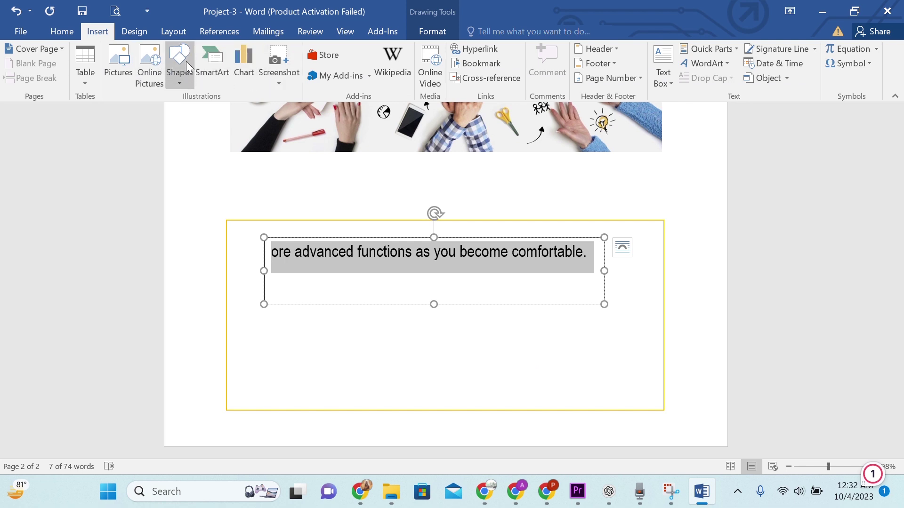
Insert an Alternating Hexagons SmartArt into the text box and open the Insert Chart dialog
click(211, 71)
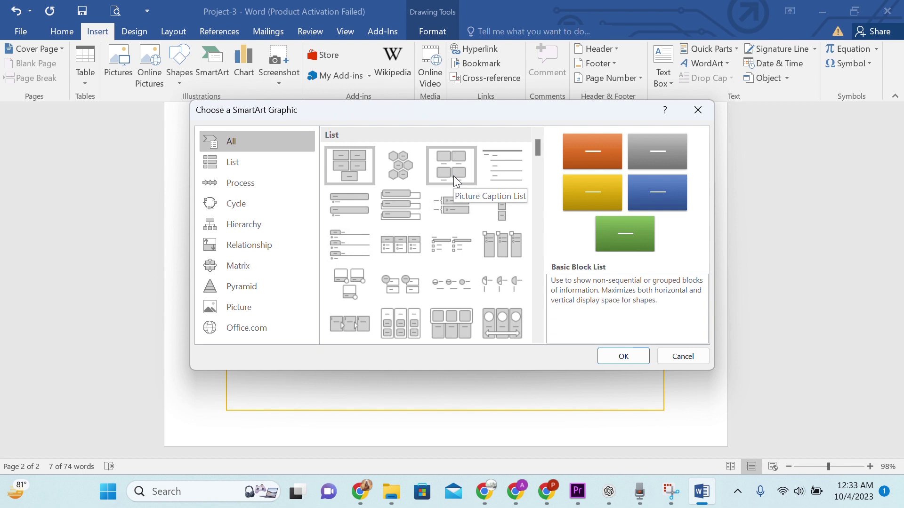
click(397, 162)
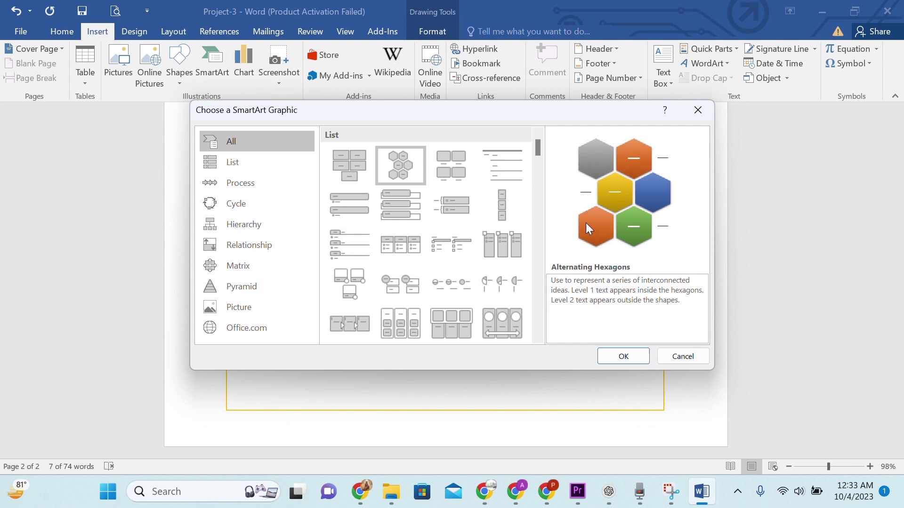
click(626, 361)
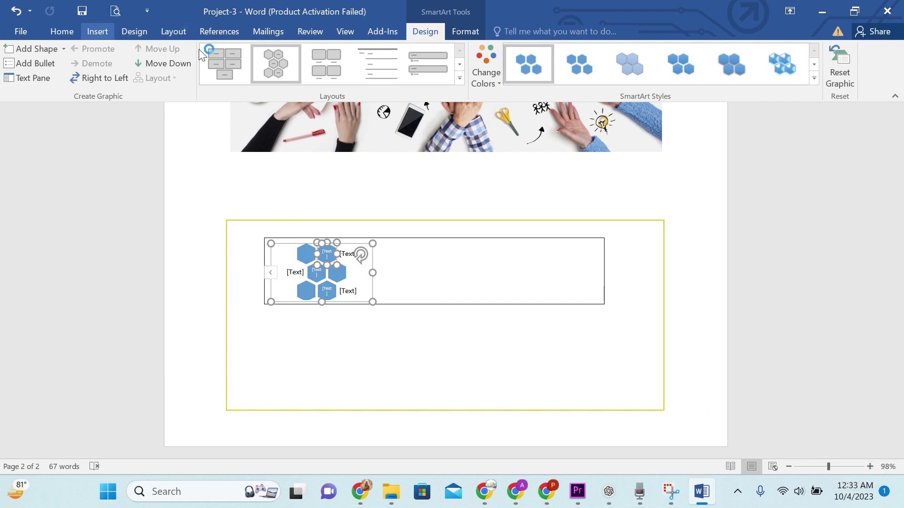
click(90, 37)
click(242, 62)
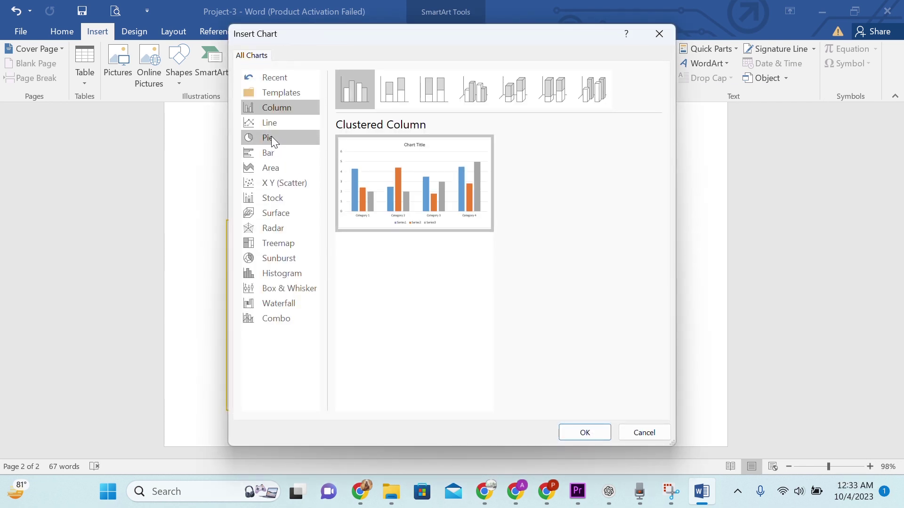
Browse the Templates, Bar and Area chart types, then close Insert Chart without adding a chart
click(272, 123)
click(276, 95)
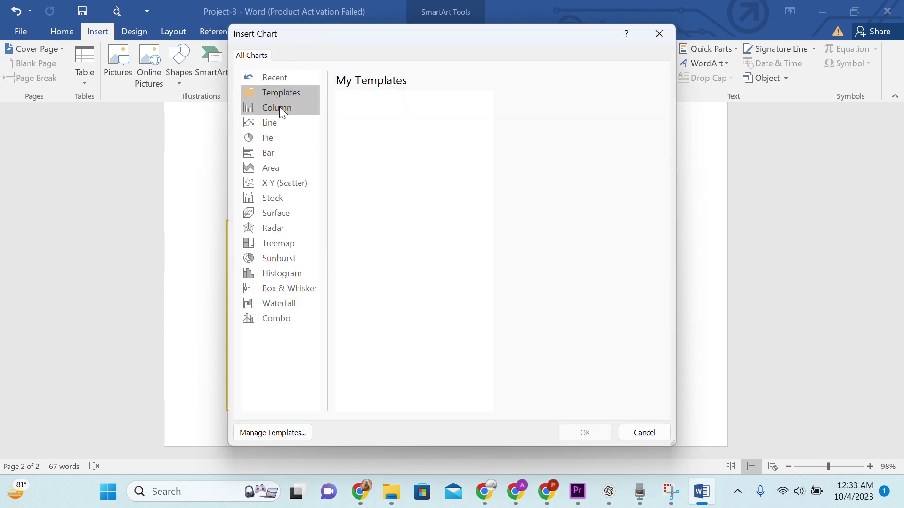
click(271, 153)
click(271, 168)
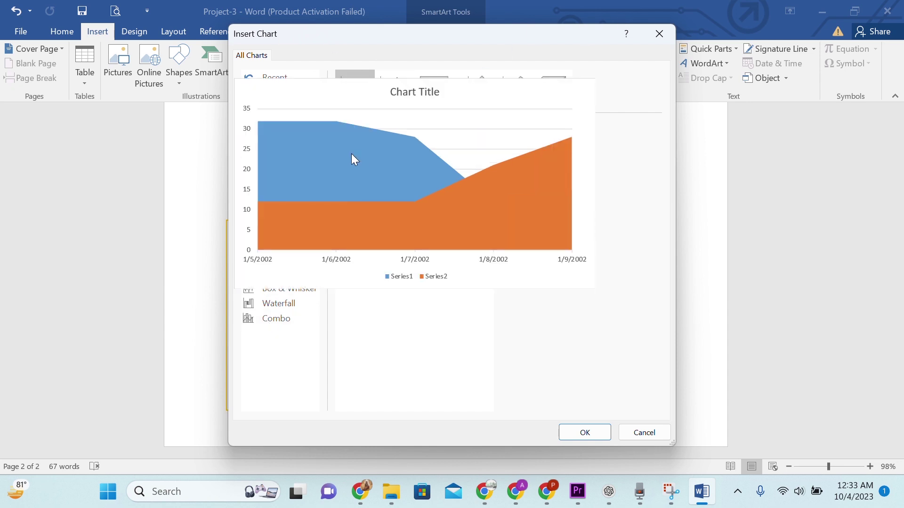
click(659, 34)
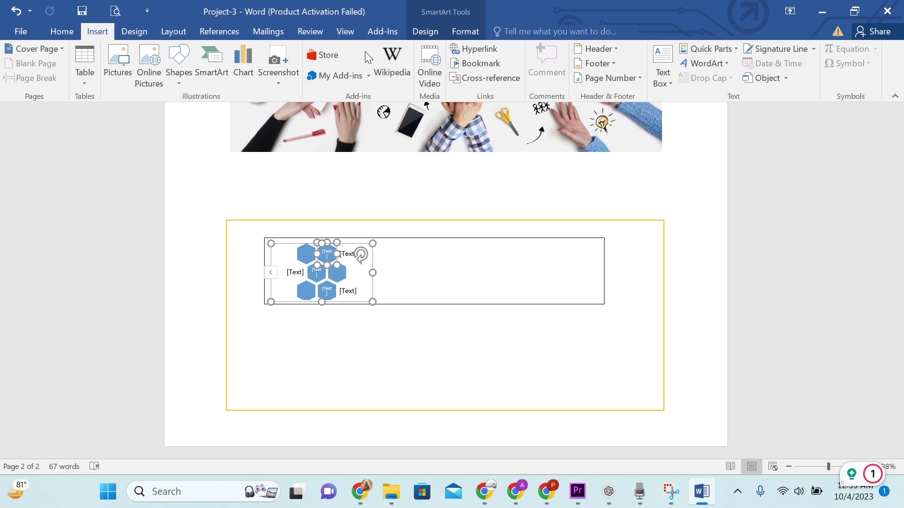
Open and close the Wikipedia add-in, then scroll back up the document
click(397, 61)
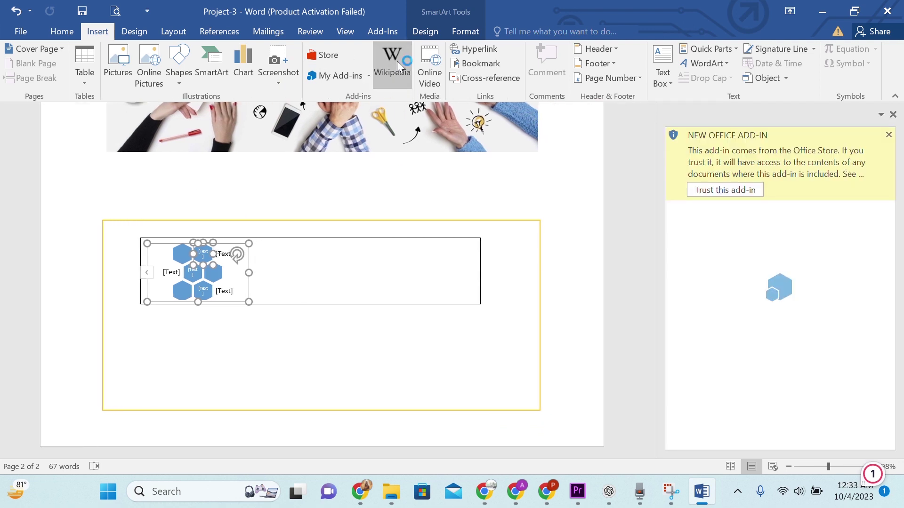
click(893, 115)
scroll(402, 296, up, 4)
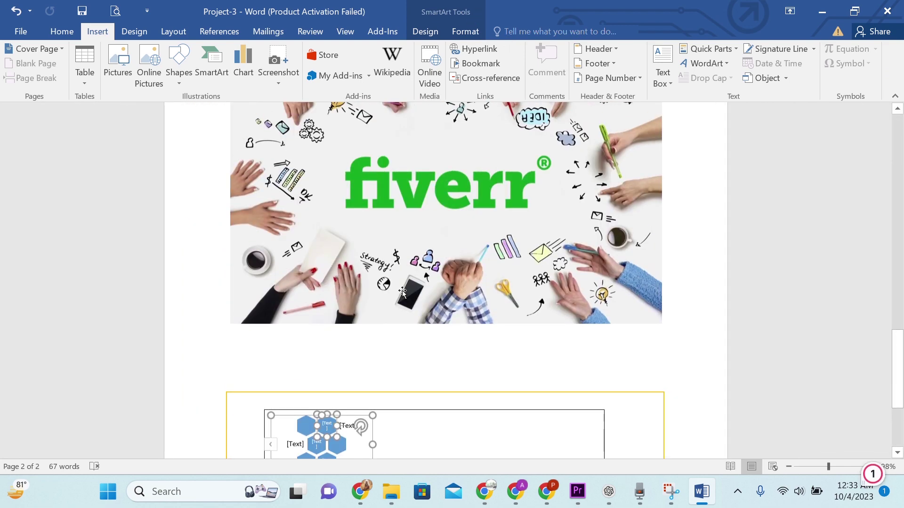
scroll(403, 292, up, 4)
scroll(386, 299, up, 4)
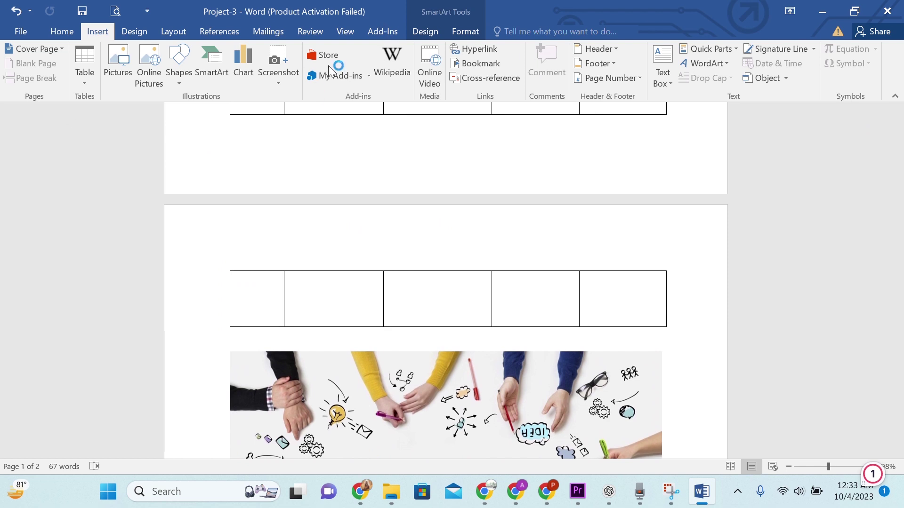
Preview both pages for printing and check Microsoft Print to PDF is the selected printer
click(116, 11)
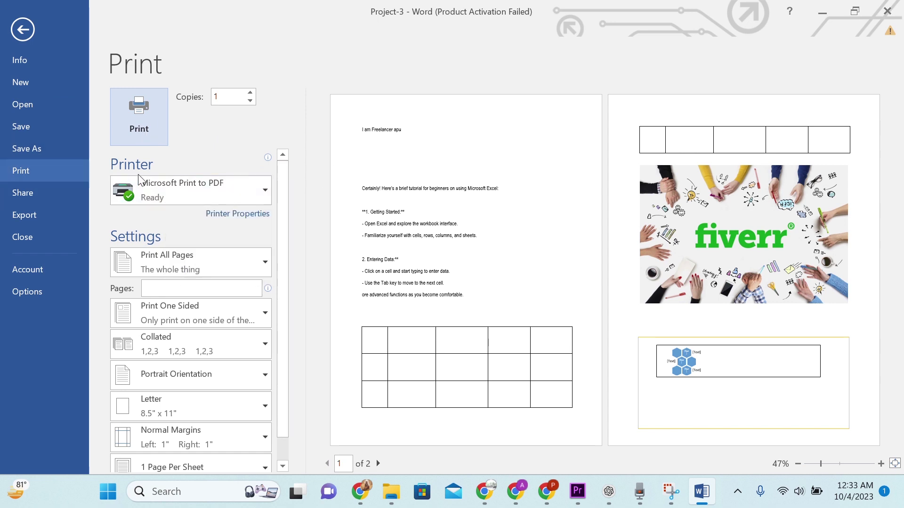
click(252, 188)
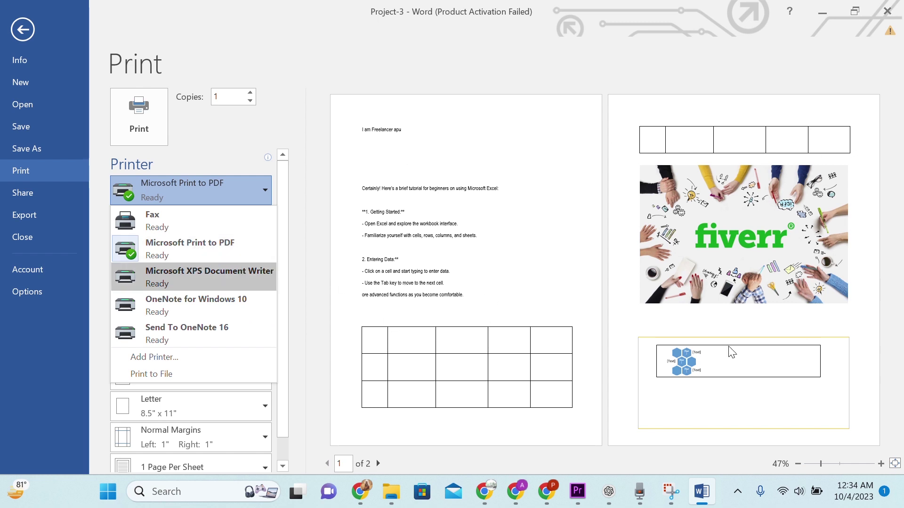
Print the document with Microsoft Print to PDF as 'Project- 3' in the Project- 3 folder, then switch to File Explorer
click(171, 194)
click(150, 118)
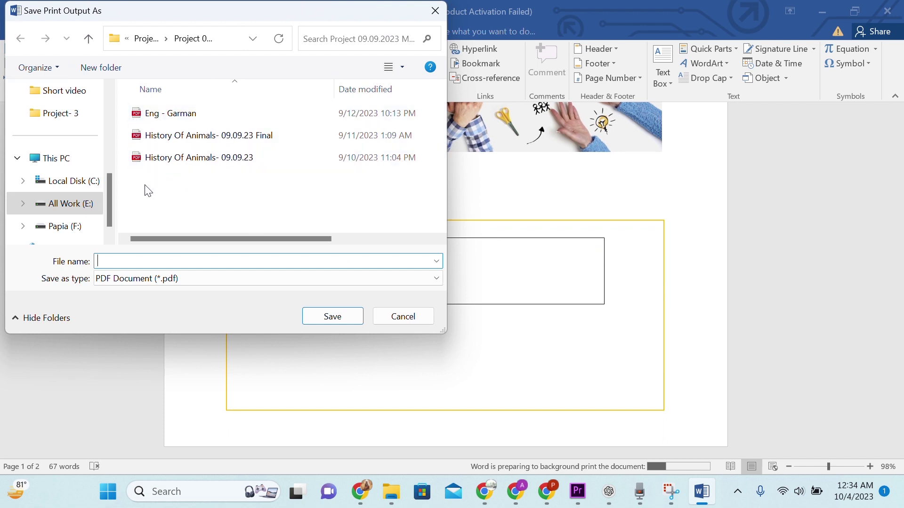
mouse_move(109, 161)
click(61, 113)
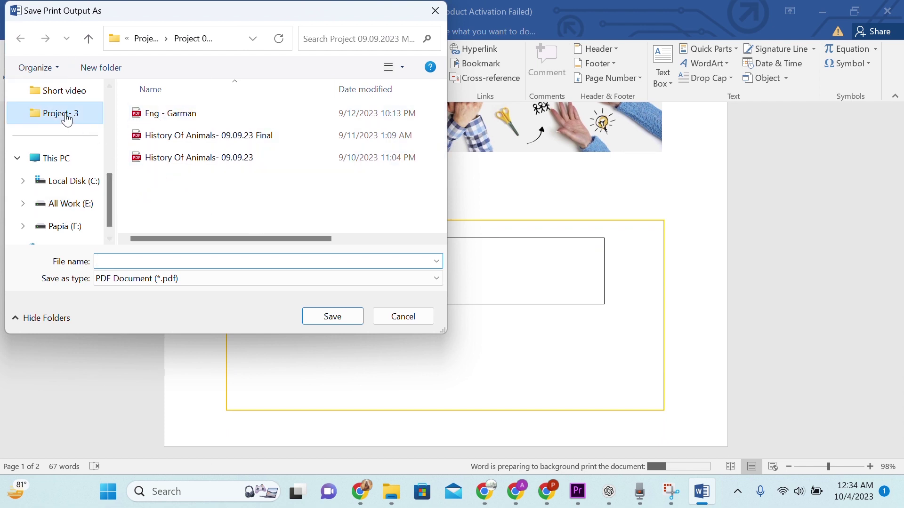
click(133, 263)
text(Projec)
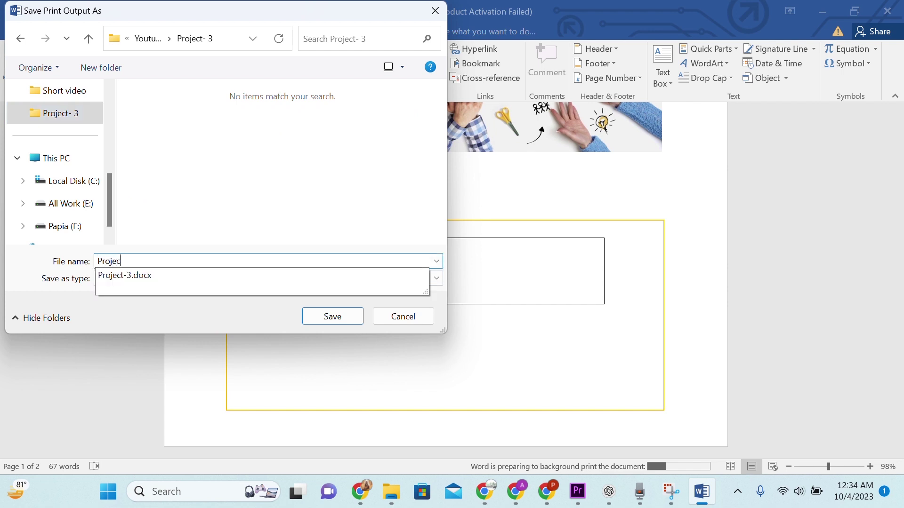
text(t- 3)
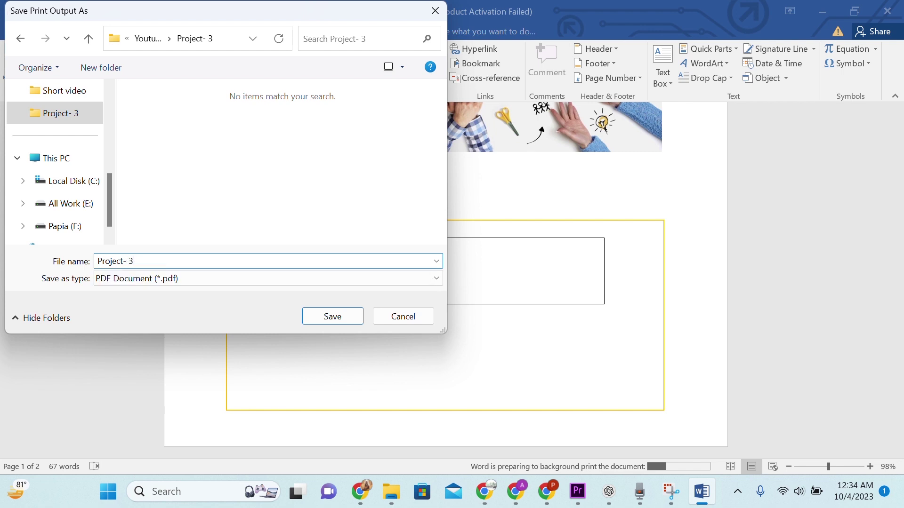
key(Return)
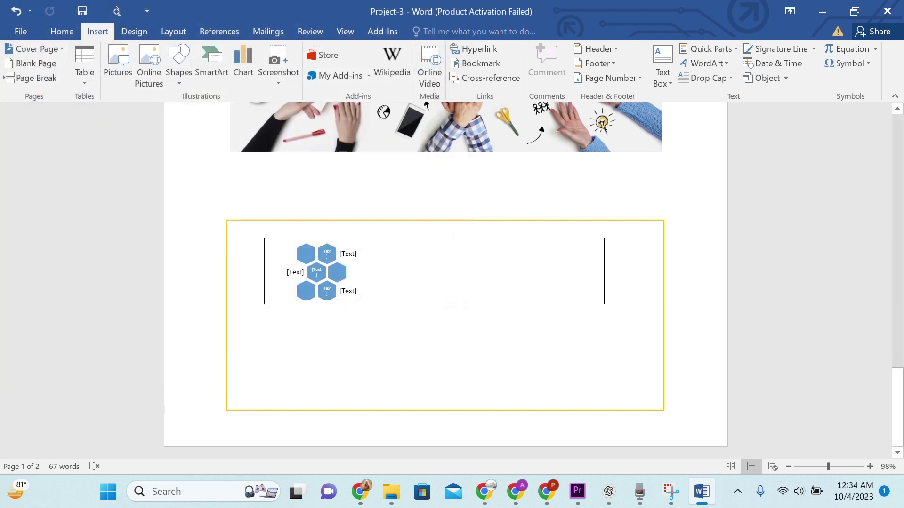
key(alt+Tab)
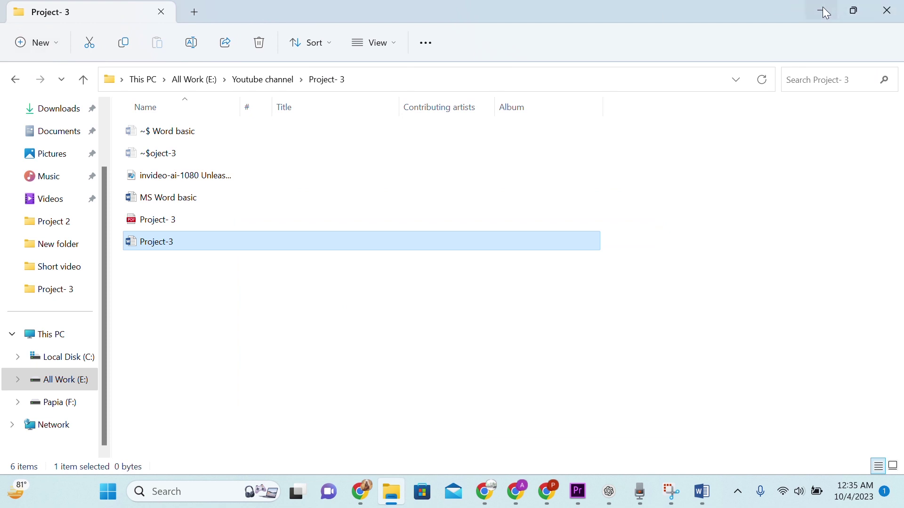
click(155, 222)
key(Return)
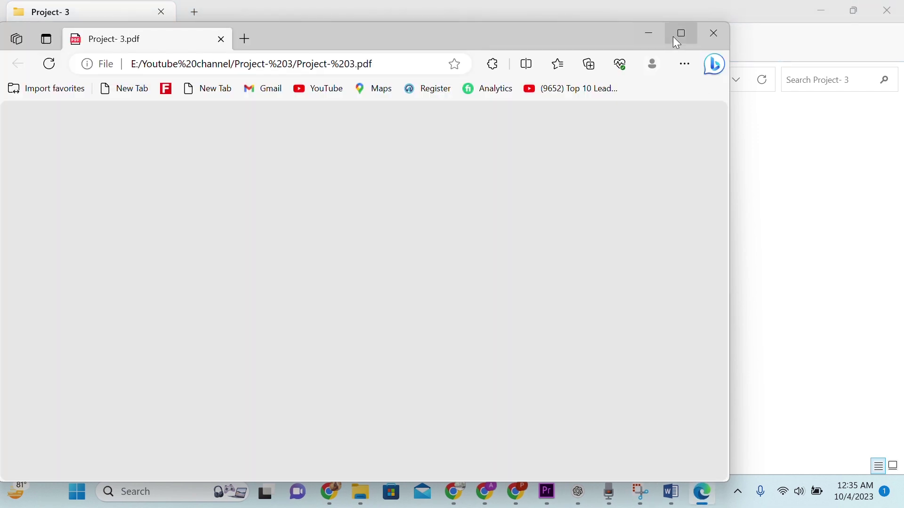
click(679, 34)
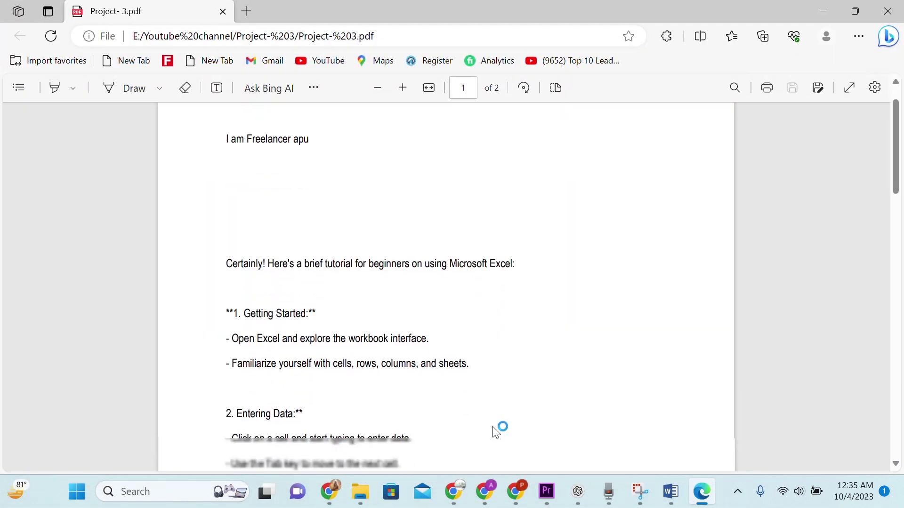
scroll(499, 424, down, 4)
scroll(476, 418, down, 5)
scroll(508, 343, down, 3)
scroll(517, 345, down, 5)
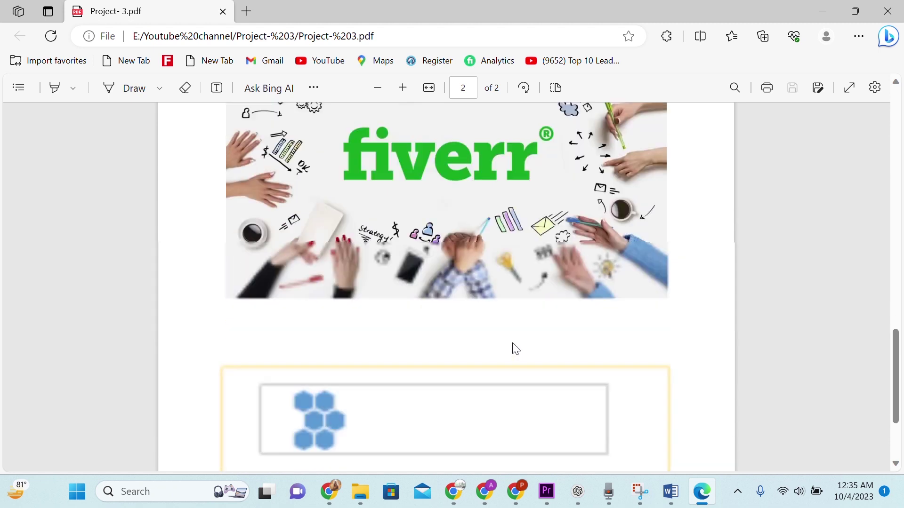
scroll(517, 348, down, 2)
click(887, 11)
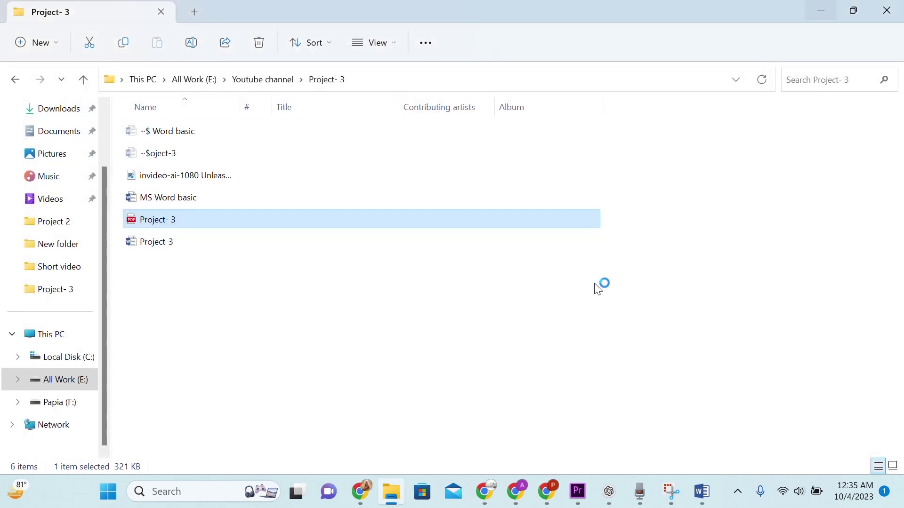
Return to Project-3 in Word, go to the top, and place the cursor below 'I am Freelancer apu'
click(702, 492)
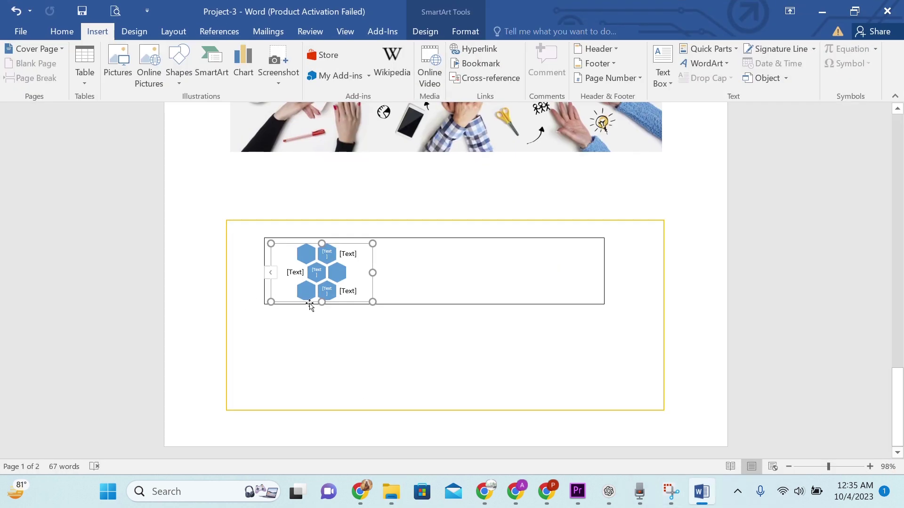
scroll(500, 375, up, 2)
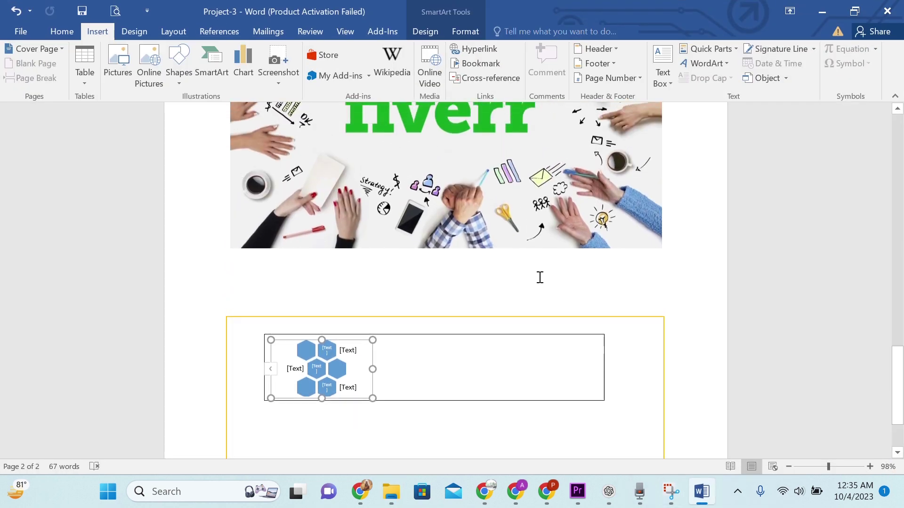
scroll(539, 276, up, 2)
scroll(535, 327, up, 5)
scroll(522, 341, up, 3)
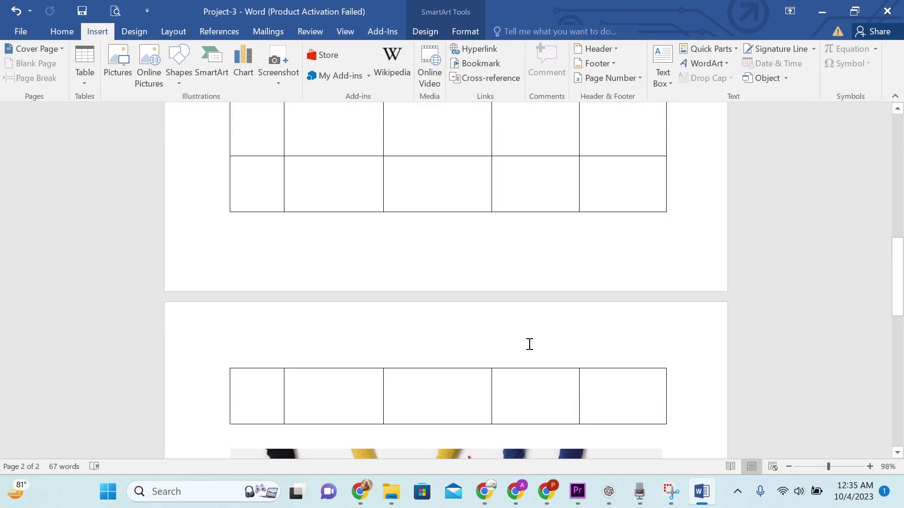
scroll(471, 345, up, 3)
scroll(471, 345, up, 2)
scroll(470, 344, up, 3)
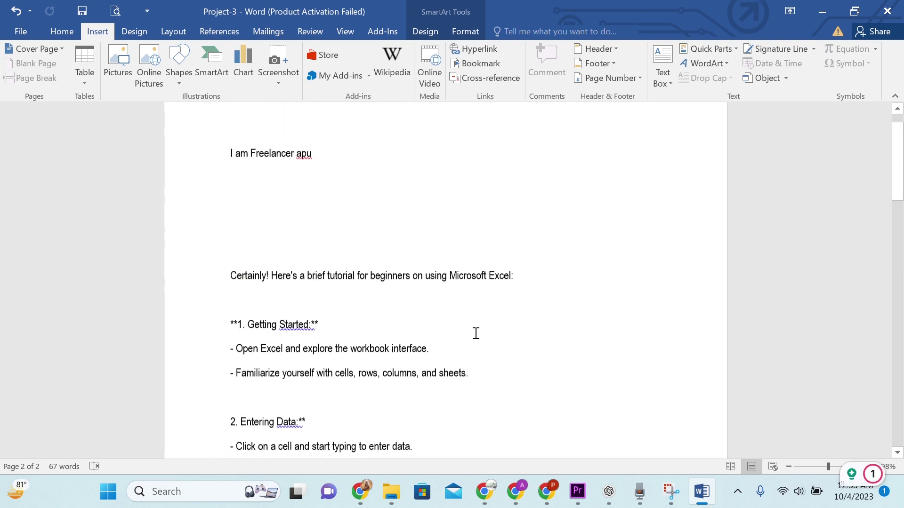
scroll(476, 334, up, 1)
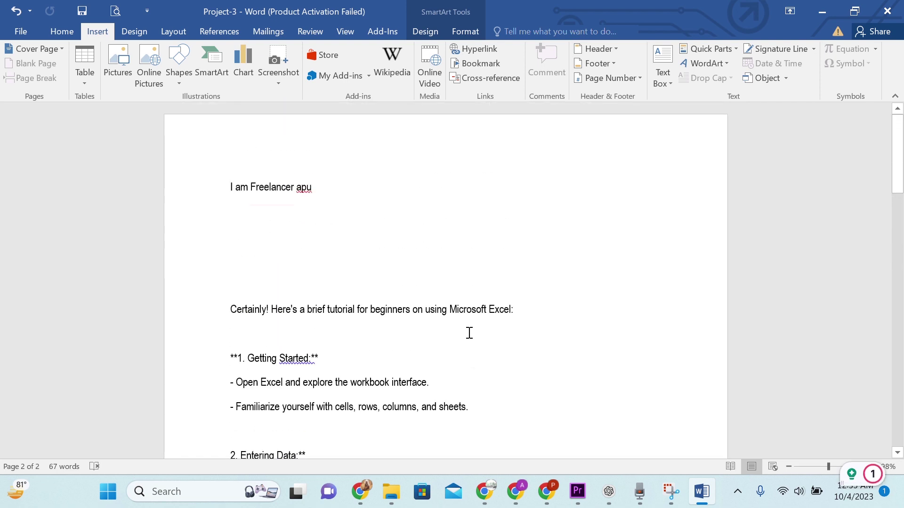
click(265, 244)
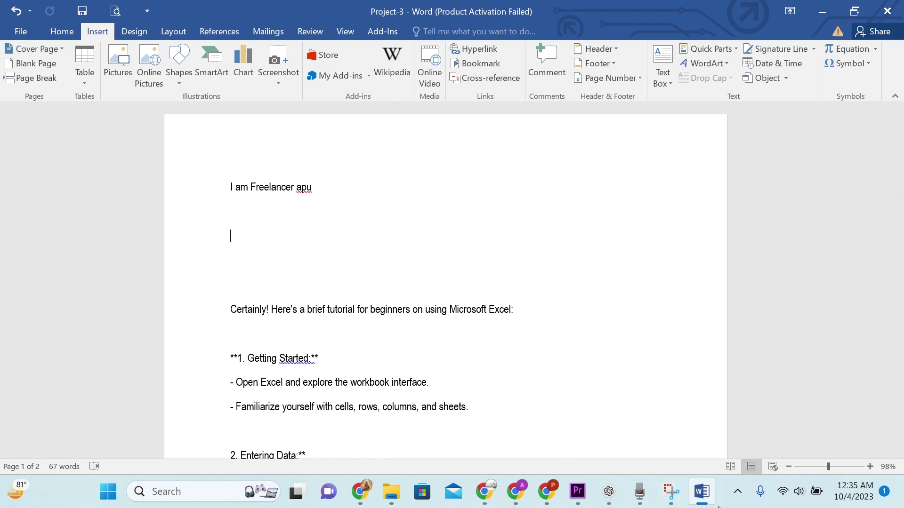
Bring up the Snipping Tool and scroll down to the empty table
click(670, 493)
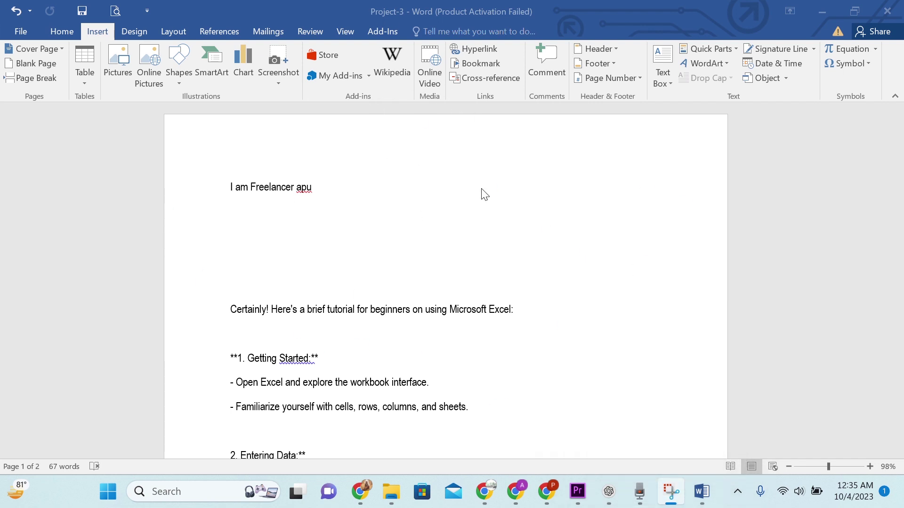
scroll(597, 250, down, 3)
scroll(592, 270, down, 5)
scroll(579, 274, down, 2)
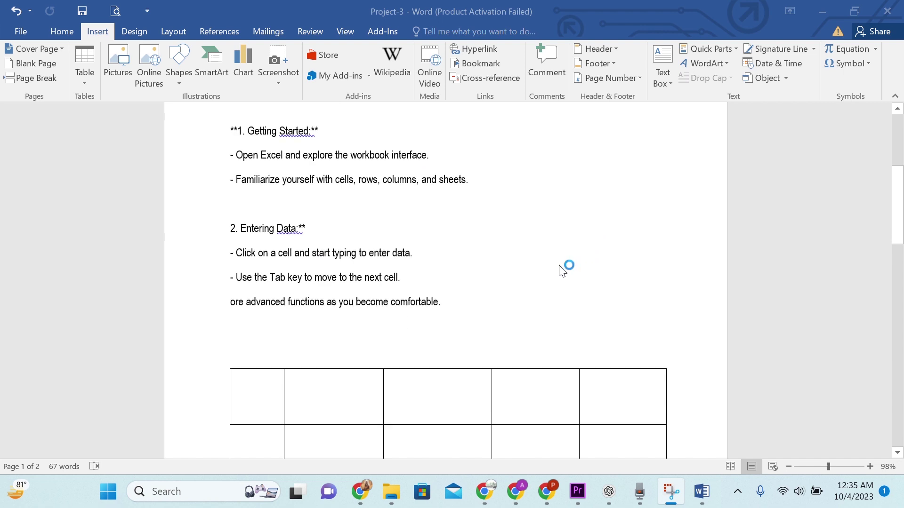